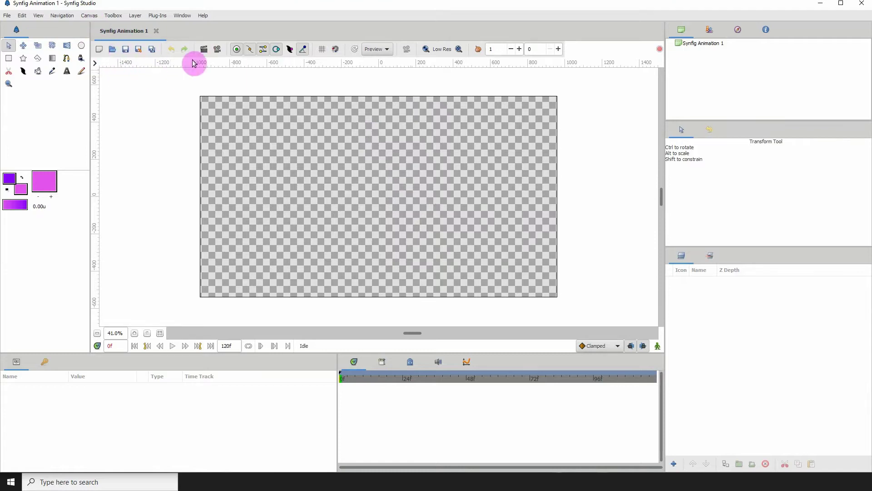
Check the image size in the canvas properties and apply a width of 1920 and a height of 1080
left_click(88, 15)
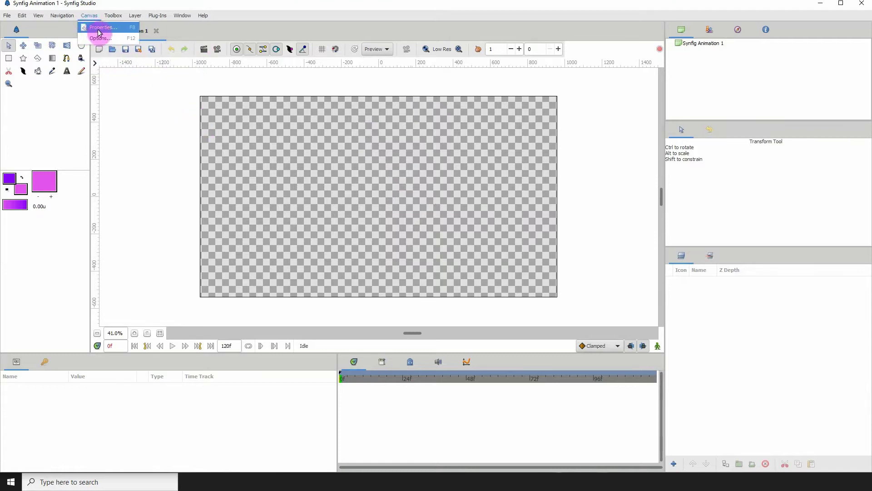
left_click(101, 28)
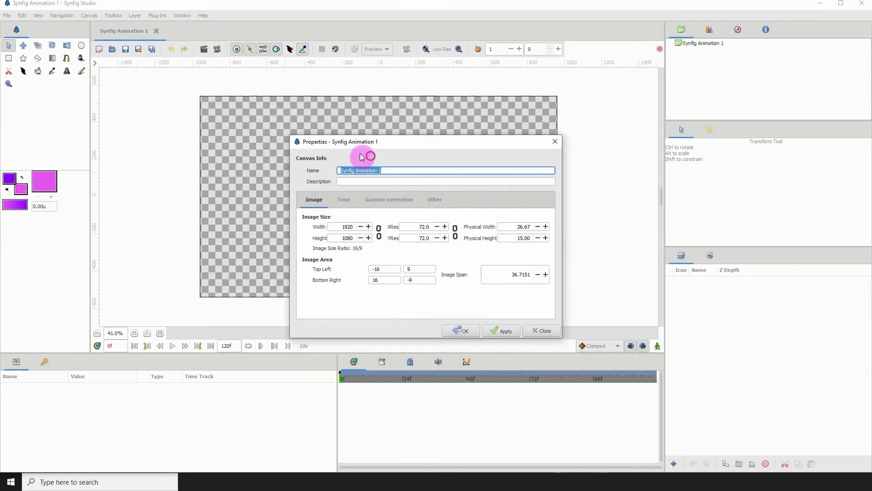
mouse_move(334, 228)
left_mouse_down()
mouse_move(366, 228)
mouse_move(342, 238)
left_mouse_up()
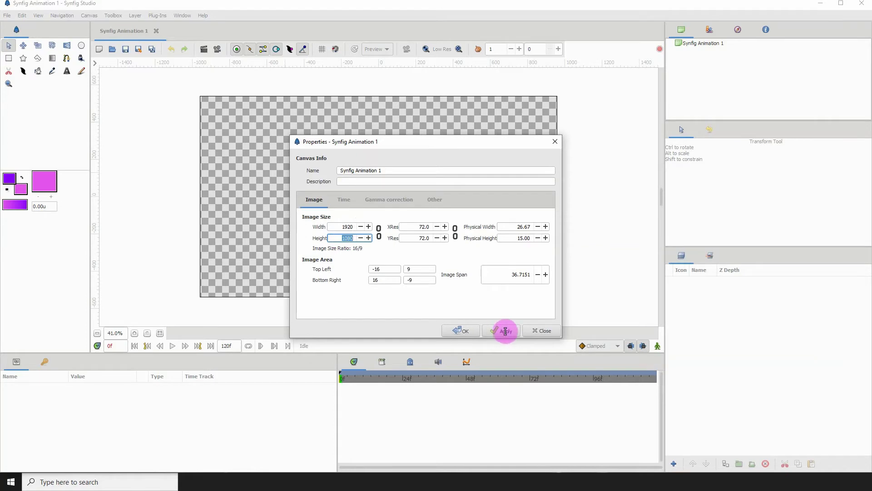
left_click(505, 330)
left_click(470, 332)
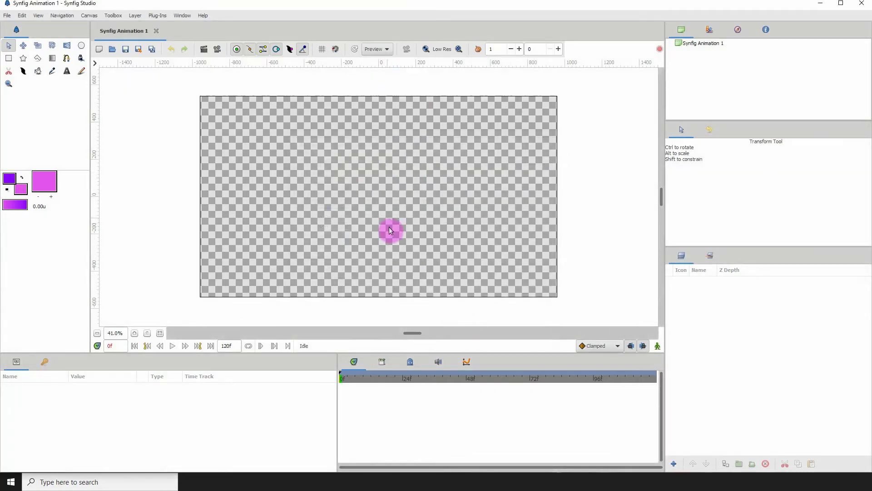
Show the canvas grid, set its size to 100 by 100, and enable snapping to the grid
left_click(321, 50)
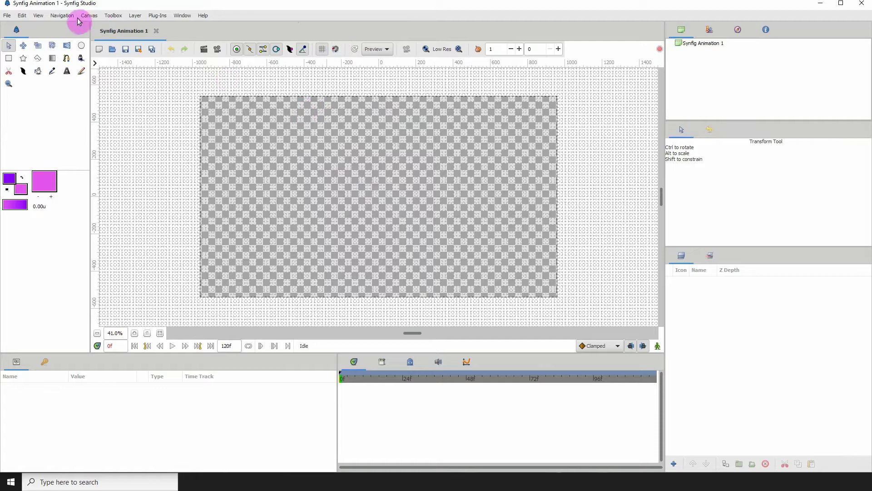
left_click(89, 16)
left_click(94, 39)
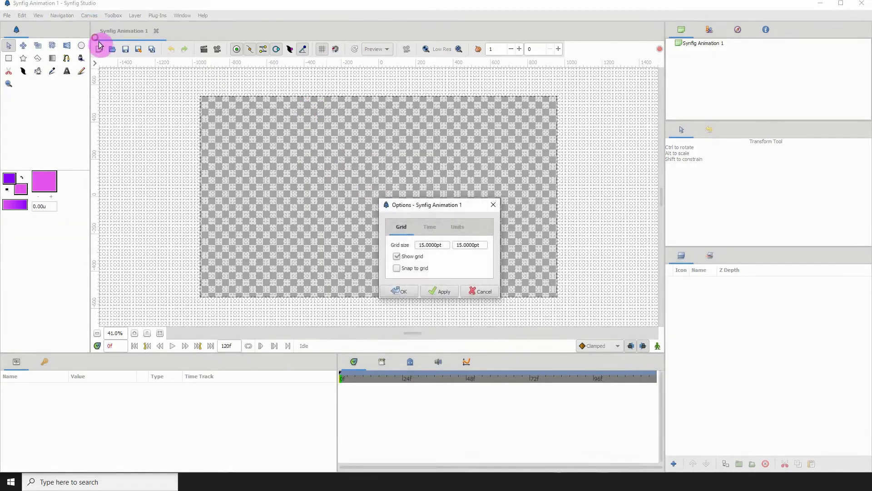
left_click_drag(444, 245, 416, 245)
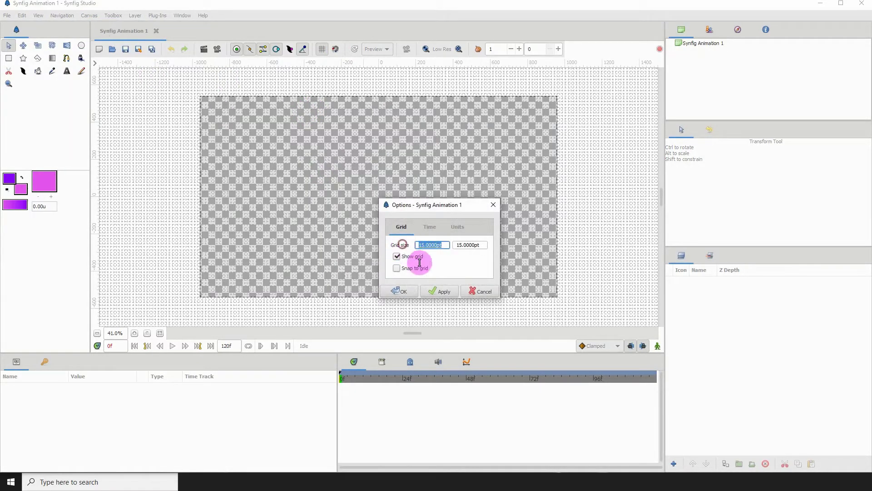
left_click_drag(431, 204, 443, 190)
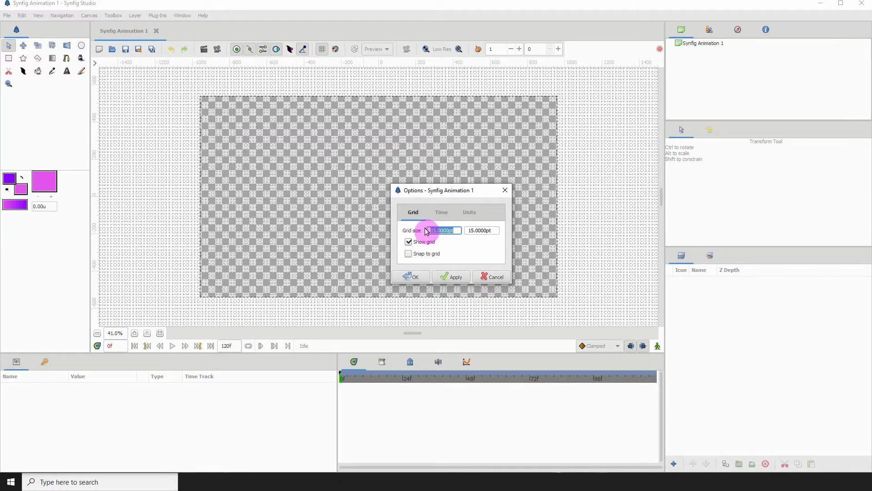
left_click(444, 277)
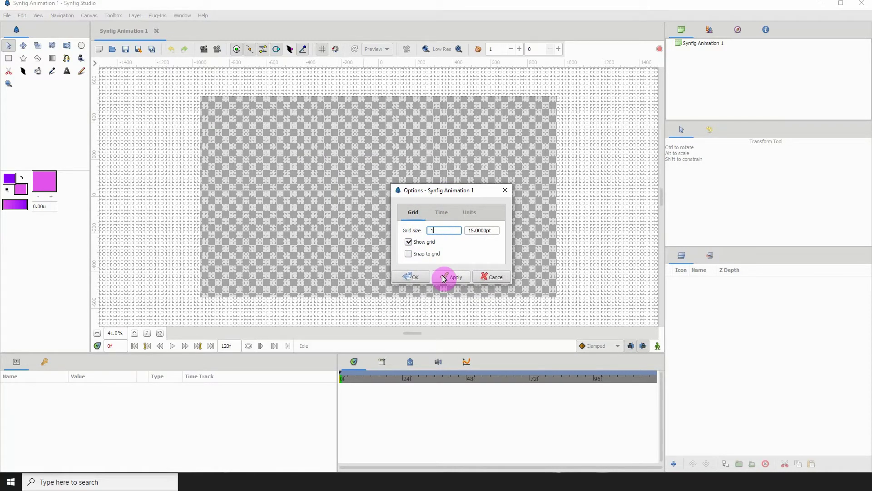
left_click(488, 231)
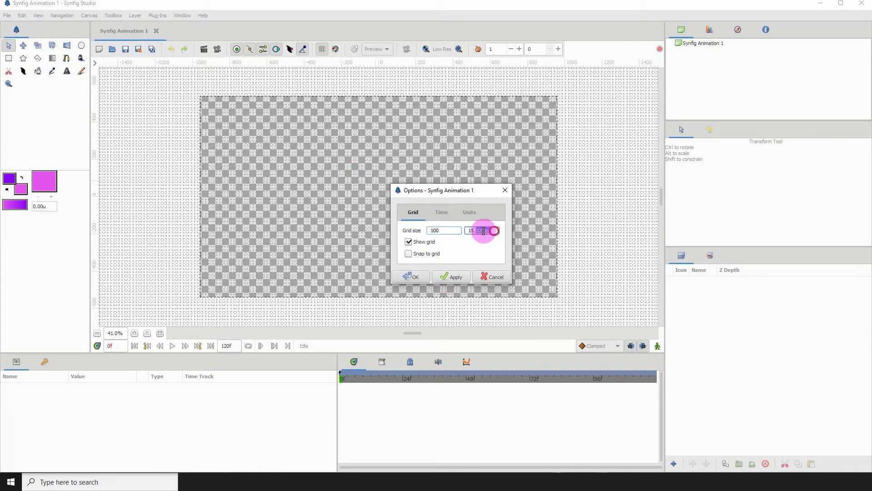
left_click_drag(484, 231, 455, 228)
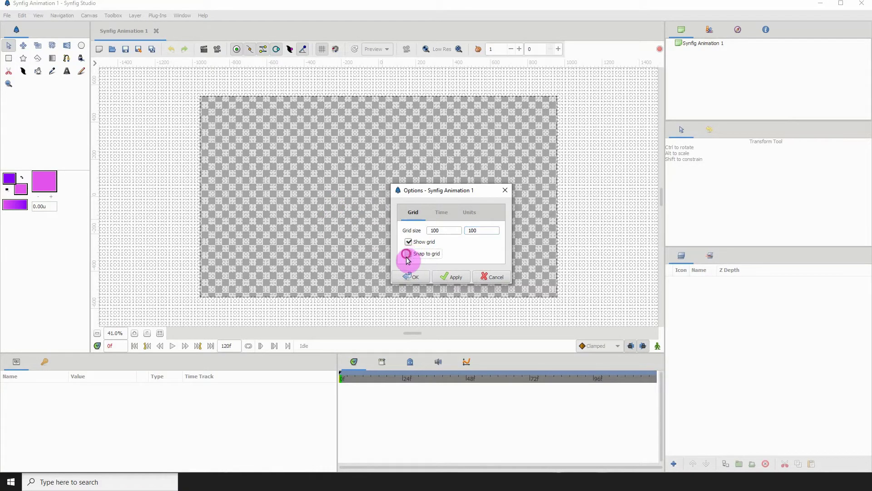
left_click(407, 254)
left_click(448, 279)
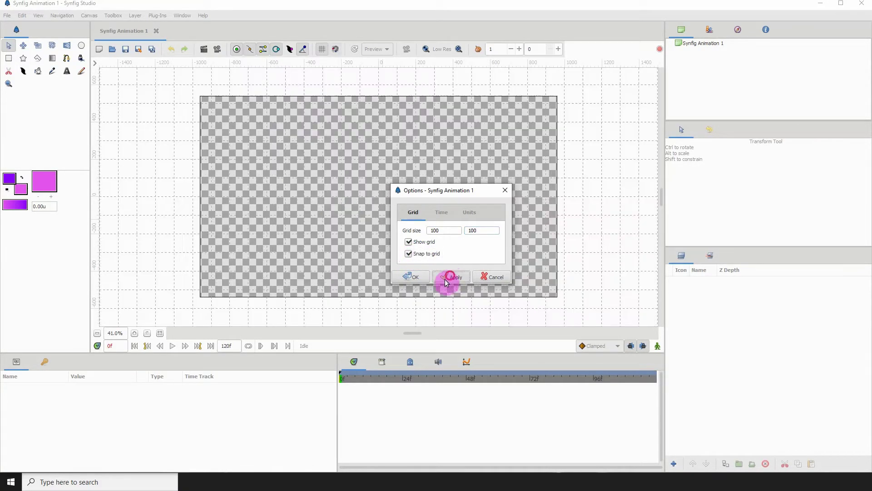
left_click(416, 277)
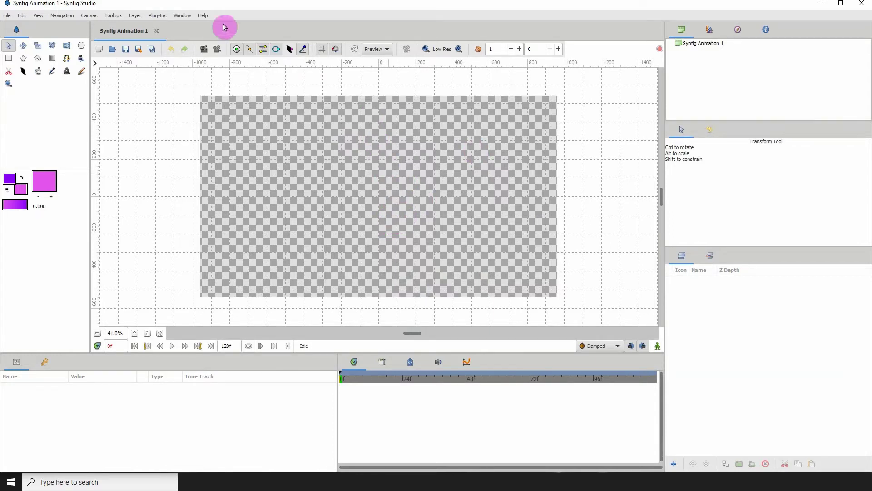
Draw a 33-point star with an outer radius of about 129 pt, slightly above and right of the canvas centre
left_click(23, 59)
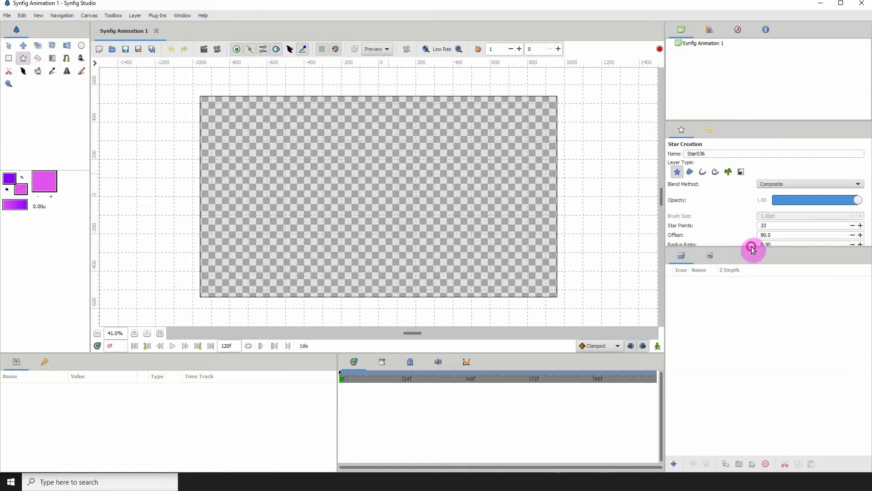
left_click_drag(752, 249, 749, 273)
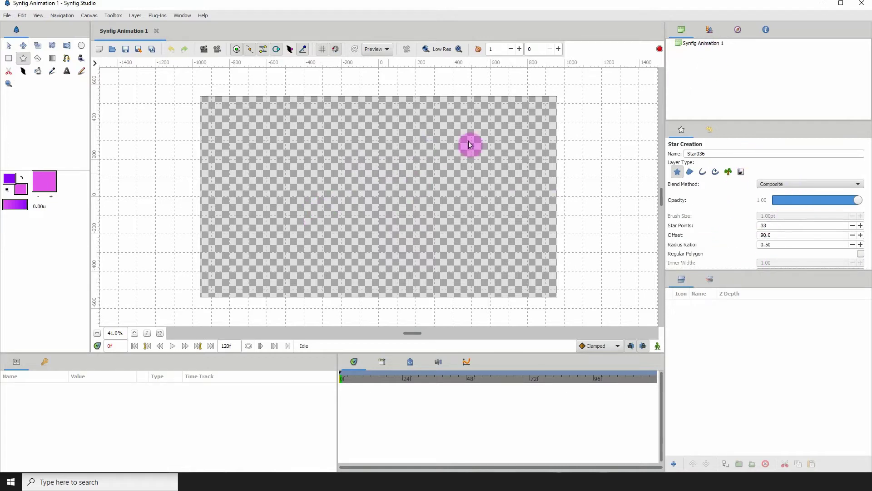
left_click_drag(400, 164, 443, 212)
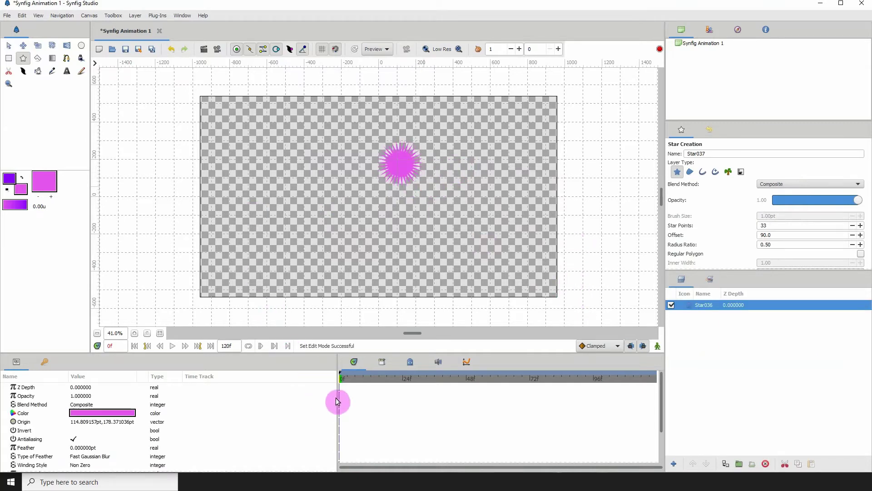
Set the star's number of points to 20 and its inner radius to 10 pt
left_click_drag(334, 400, 334, 440)
left_click(31, 451)
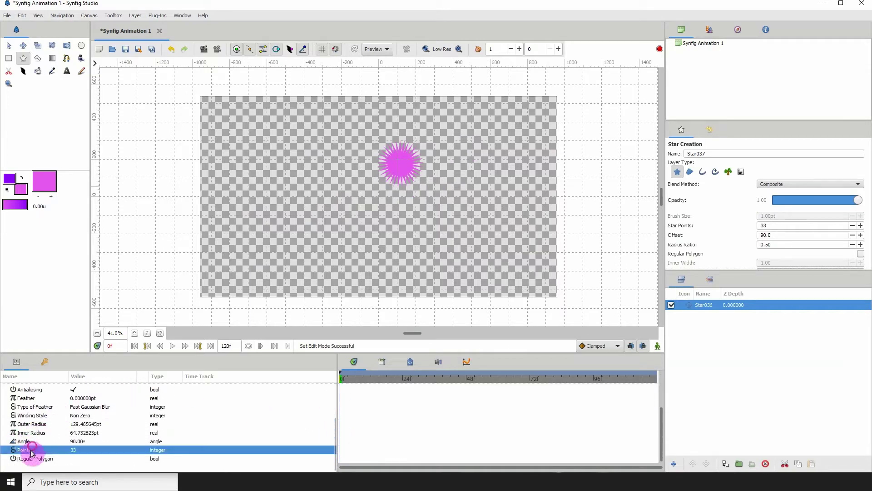
left_click(69, 456)
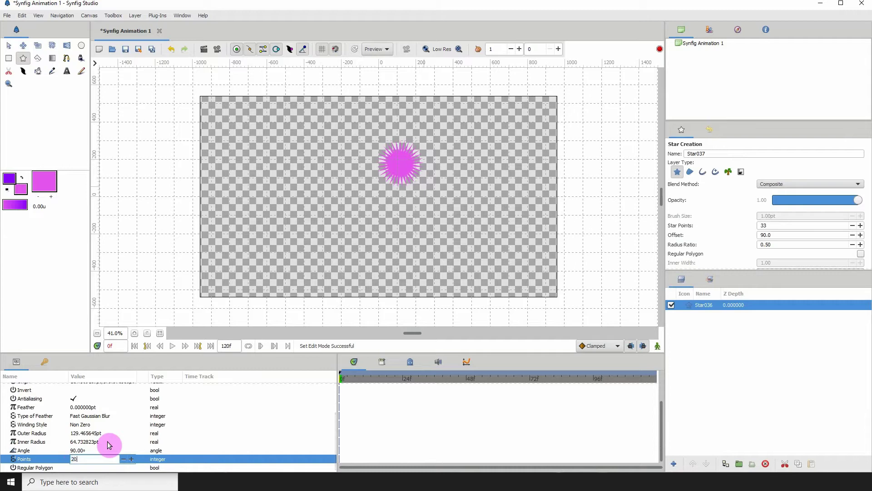
type("20")
key("Return")
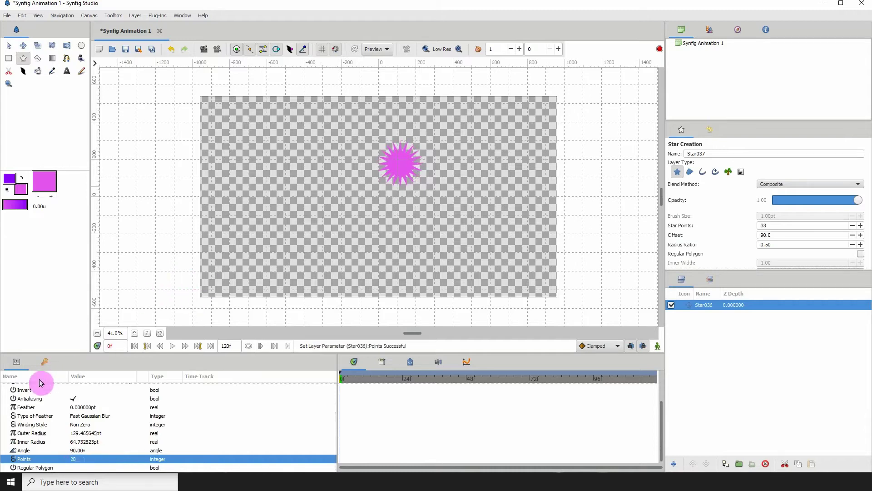
left_click(50, 443)
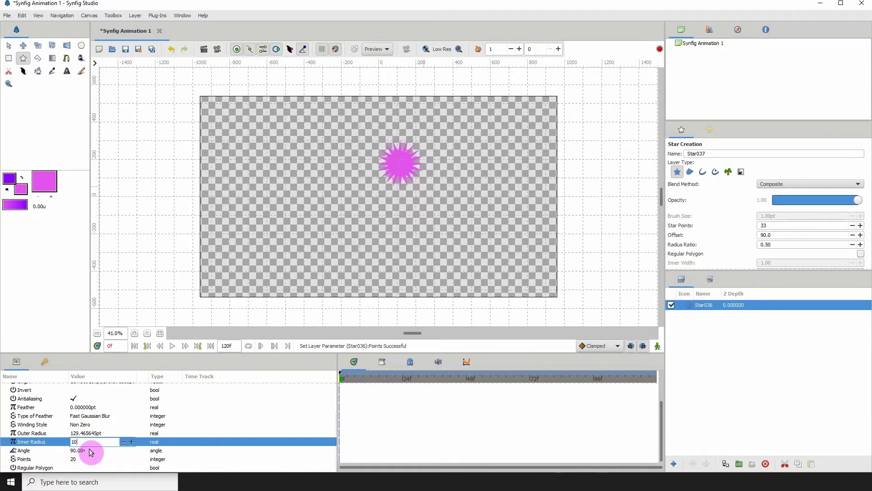
type("10")
key("Return")
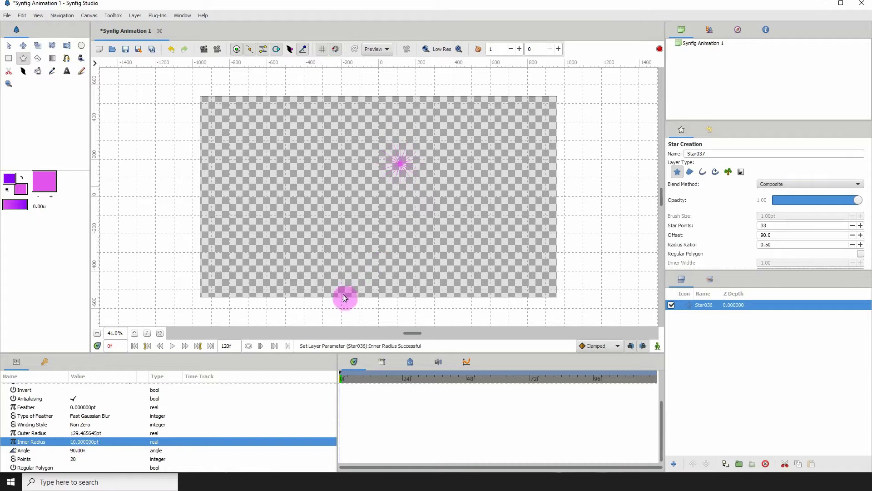
Increase the star's outer radius to about 725 pt so its thin rays spread over the canvas
left_click(84, 434)
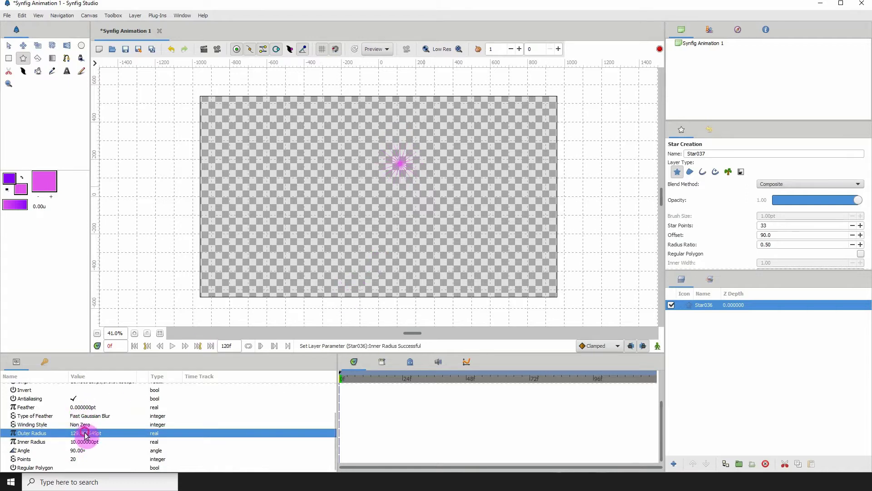
left_click(122, 437)
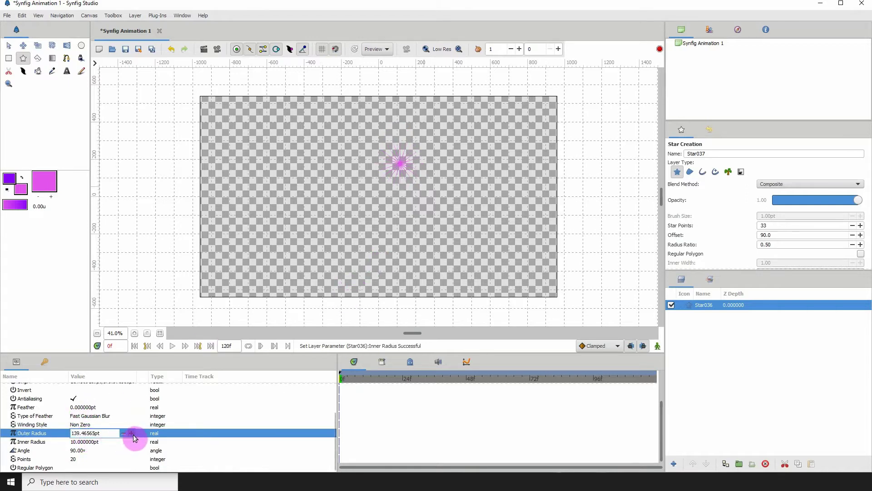
left_click(132, 434)
left_click(131, 433)
left_click(93, 442)
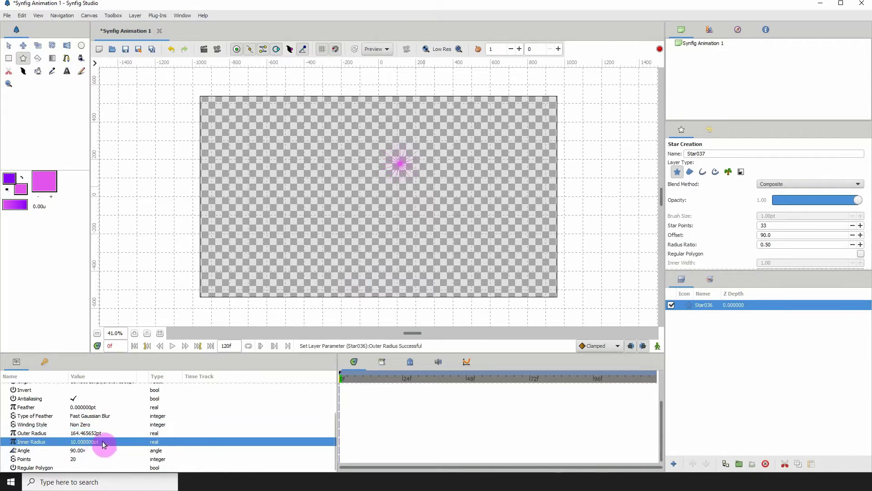
left_click(733, 307)
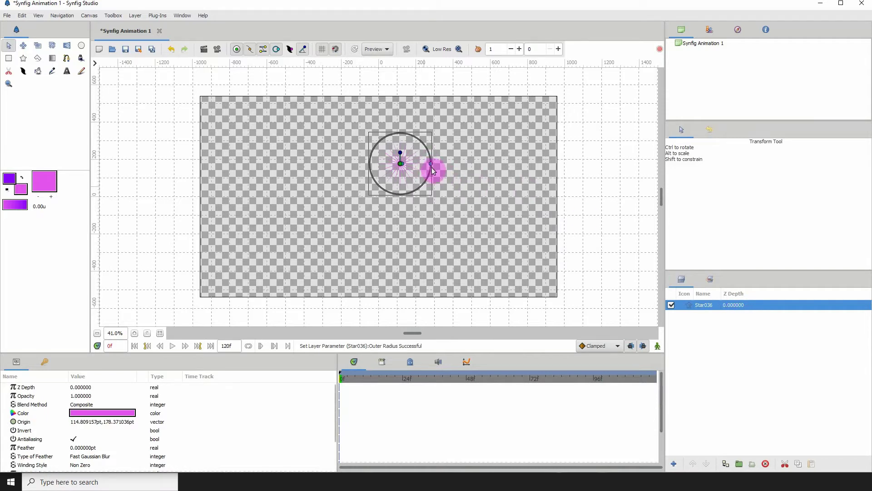
left_click_drag(431, 167, 535, 164)
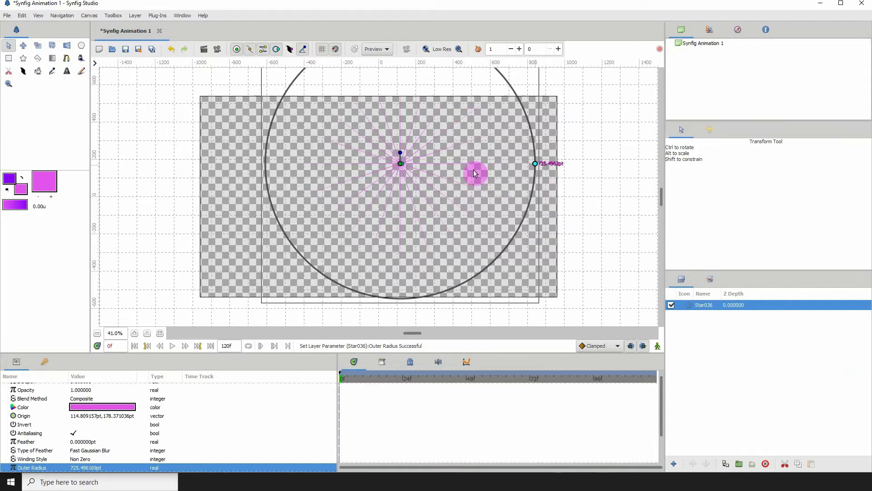
Draw a filled rectangle that extends slightly beyond all edges of the canvas
left_click(9, 58)
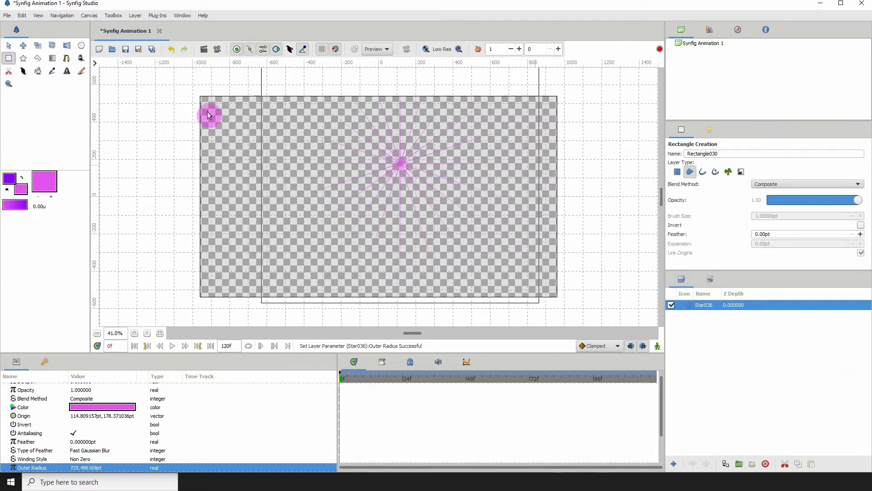
left_click_drag(193, 91, 562, 305)
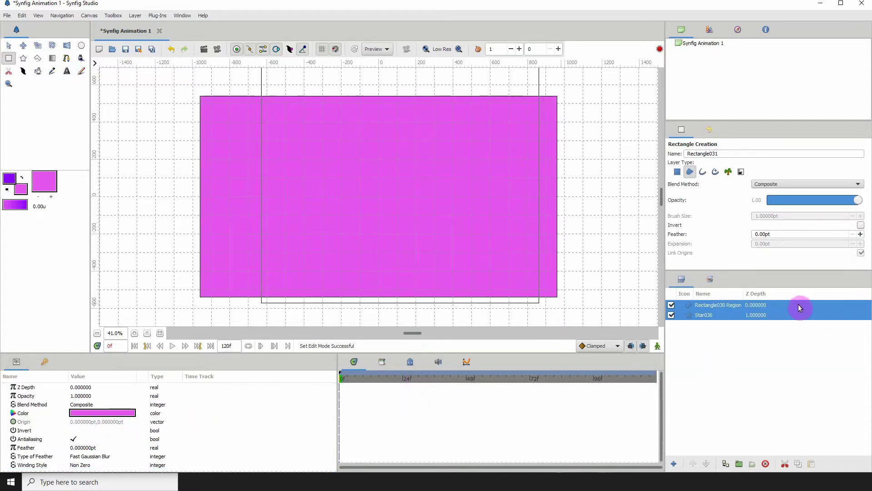
Change the rectangle's color to white (#FFFFFF) and lower its layer beneath the star
left_click(801, 308)
left_click(96, 417)
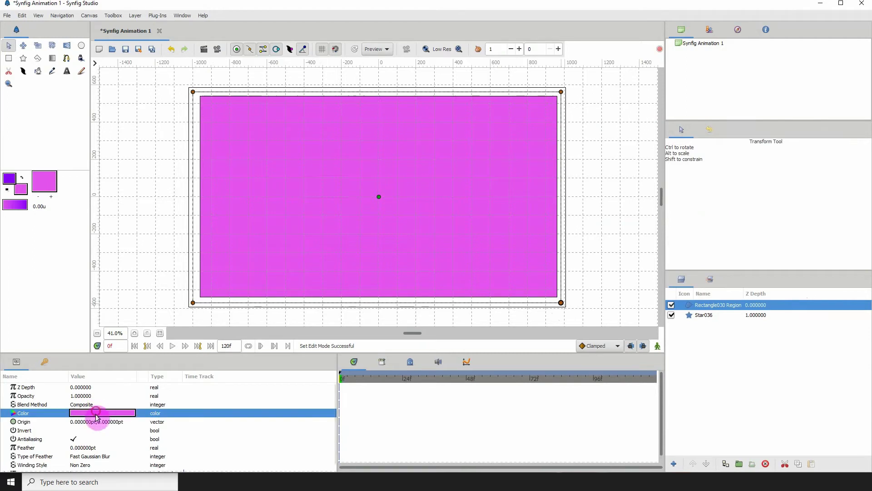
left_click(101, 412)
left_click_drag(366, 243, 297, 246)
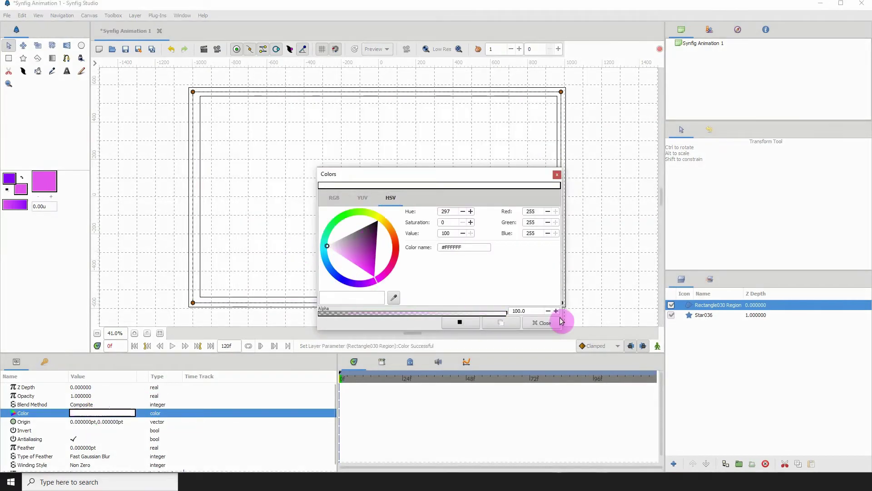
left_click(542, 324)
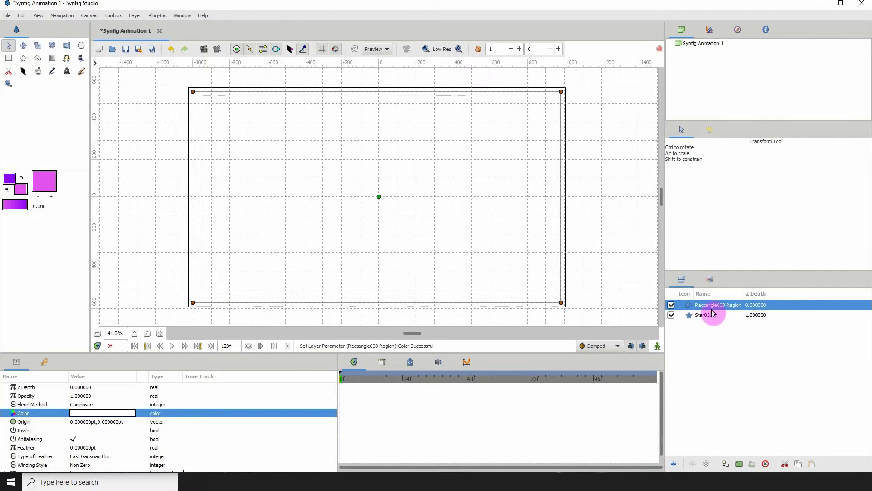
left_click(707, 464)
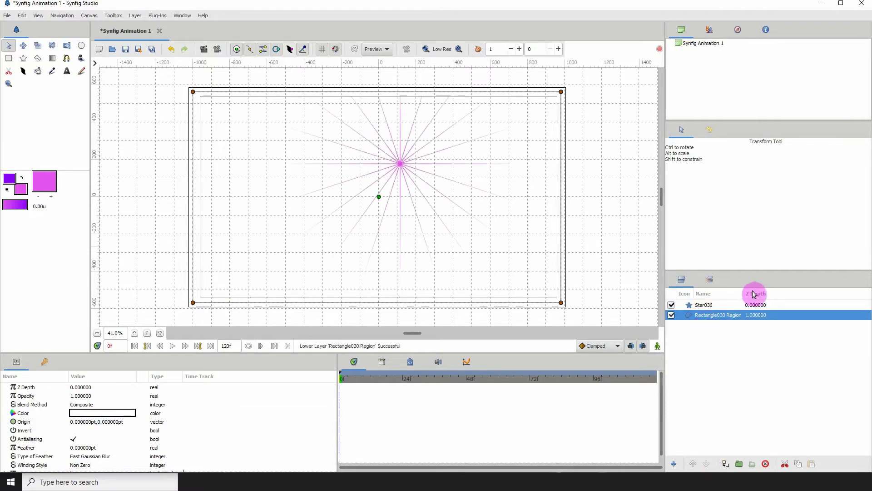
Move the star's origin to the canvas centre at 0, 0 and enlarge its outer radius to about 1400 pt
left_click(758, 305)
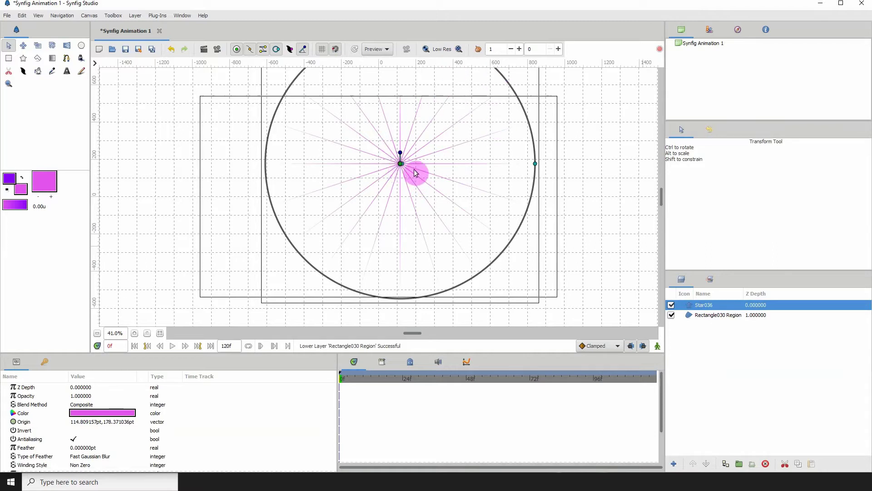
left_click_drag(401, 166, 379, 198)
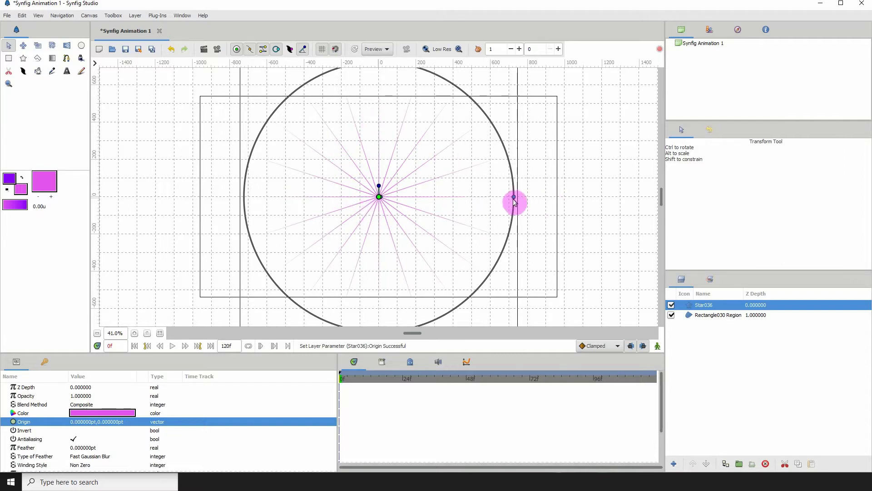
left_click_drag(515, 200, 642, 212)
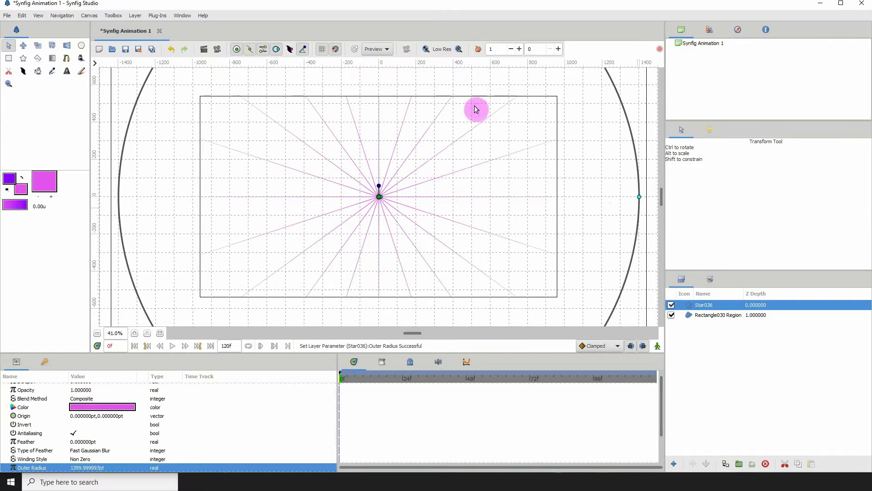
Enlarge the star's outer radius to about 1556 pt, keeping the star layer selected
left_click_drag(640, 199, 668, 200)
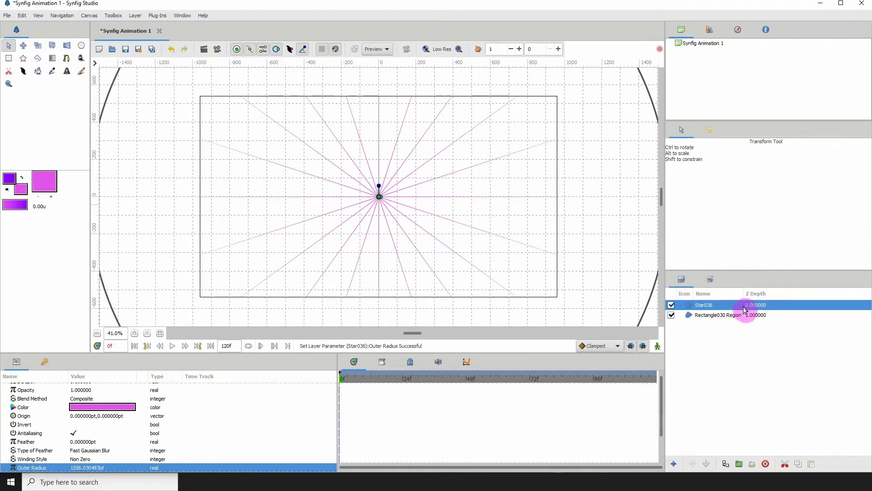
left_click(758, 316)
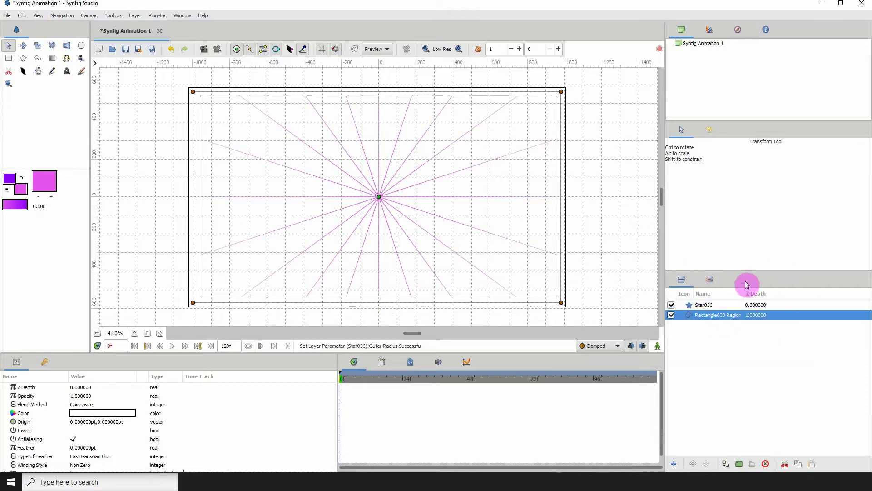
left_click(768, 305)
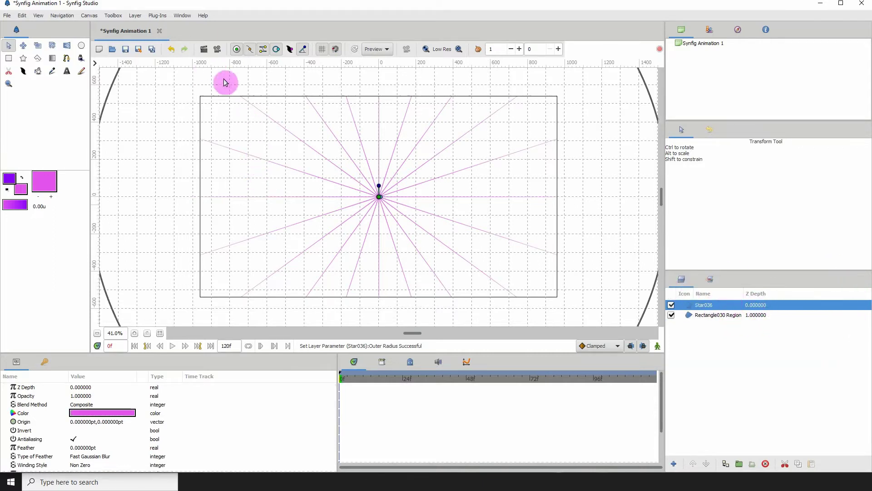
Start a filled region spline with its first vertex at the star's centre
left_click(67, 59)
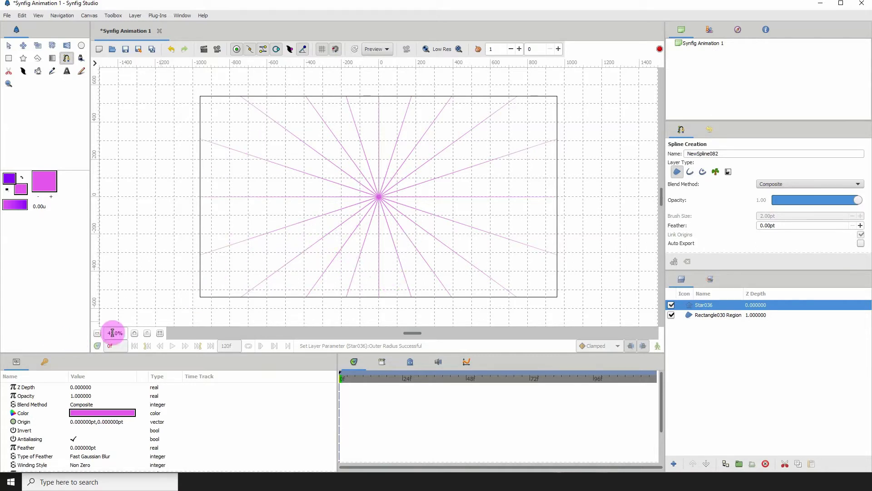
left_click(135, 333)
left_click(134, 333)
left_click(134, 333)
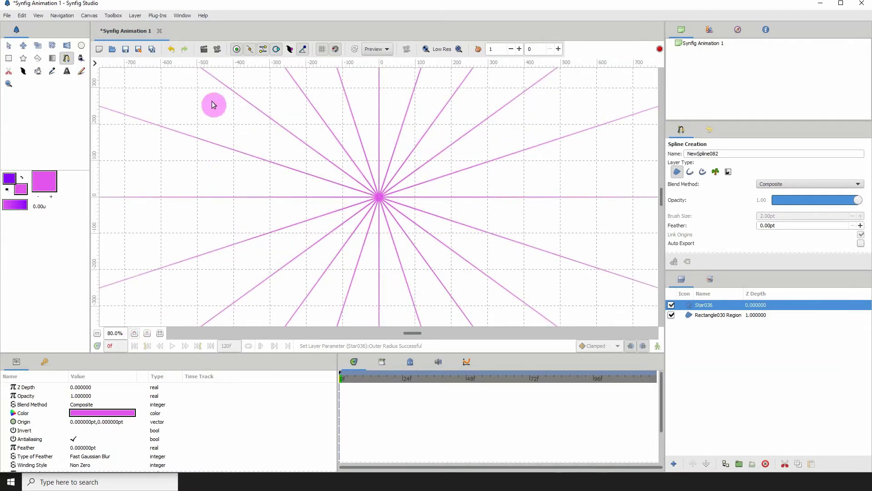
left_click_drag(291, 247, 454, 152)
left_click_drag(407, 179, 382, 222)
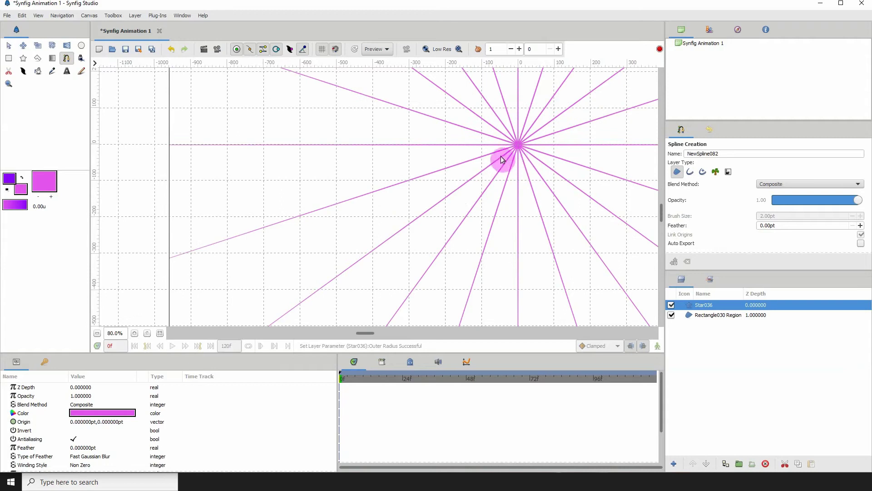
left_click_drag(404, 195, 282, 206)
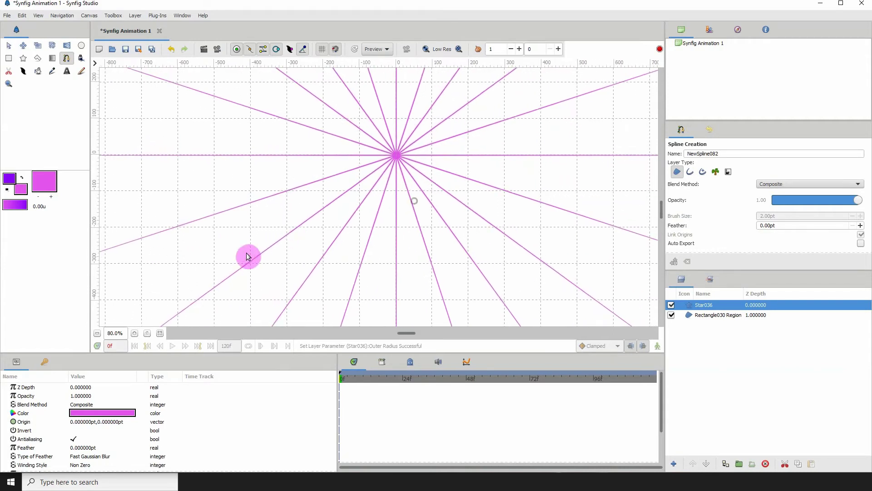
left_click(134, 334)
left_click(135, 334)
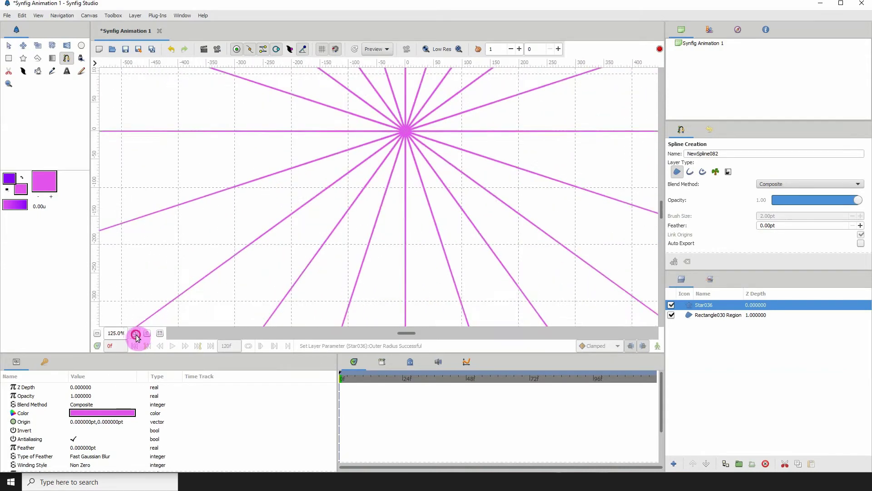
left_click(134, 334)
left_click_drag(432, 94, 377, 153)
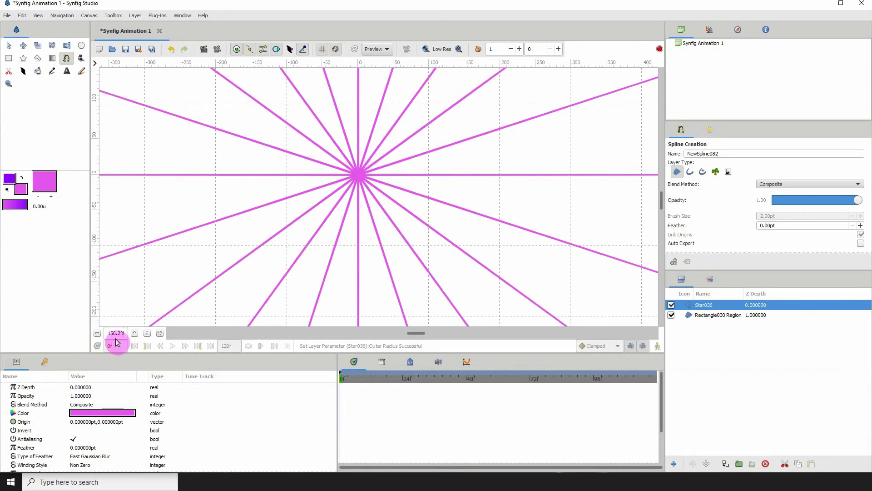
left_click(134, 333)
scroll(391, 165, "up", 2)
scroll(391, 166, "left", 2)
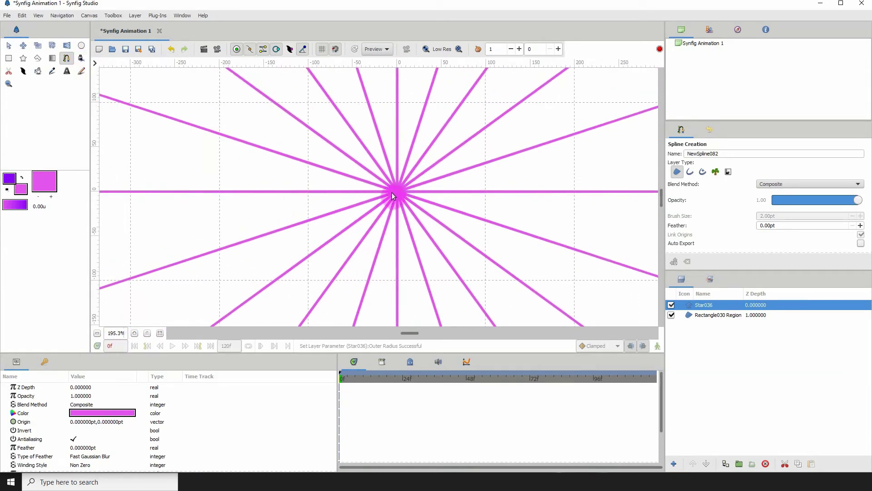
Add a spline vertex just outside the canvas's left edge, in line with the first ray below horizontal
scroll(256, 226, "down", 5)
scroll(256, 226, "left", 10)
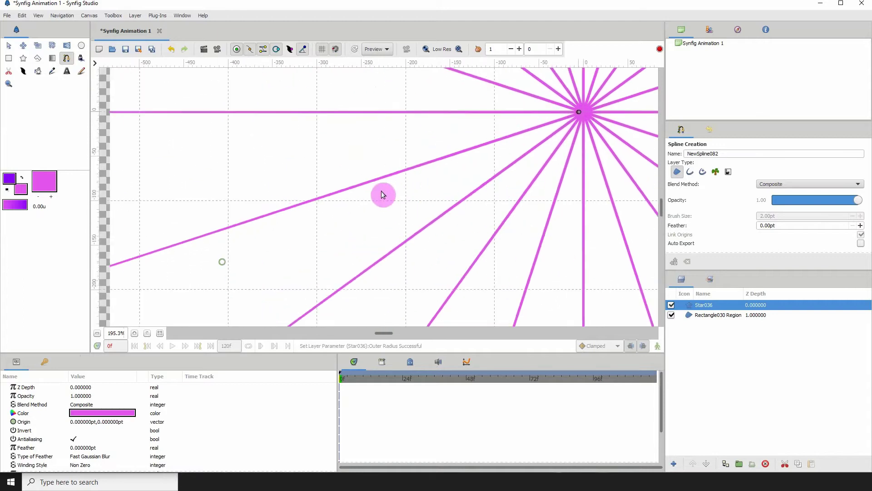
scroll(438, 199, "down", 1)
scroll(438, 199, "left", 4)
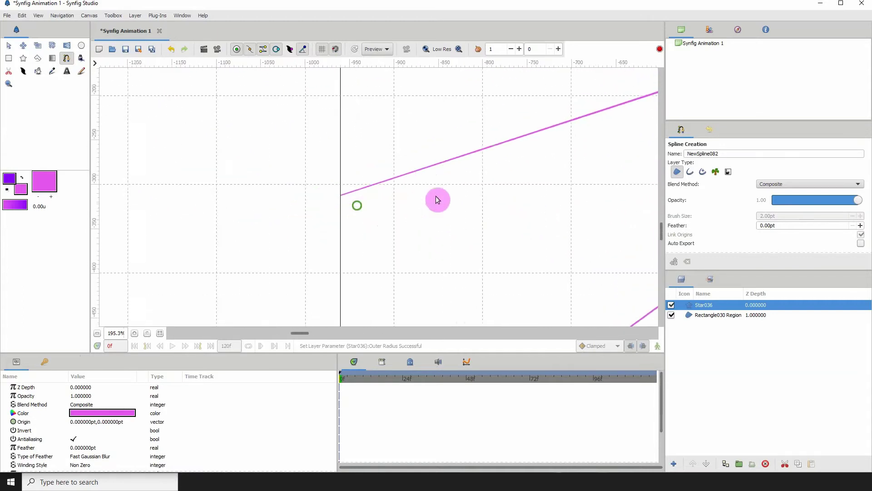
left_click(374, 201)
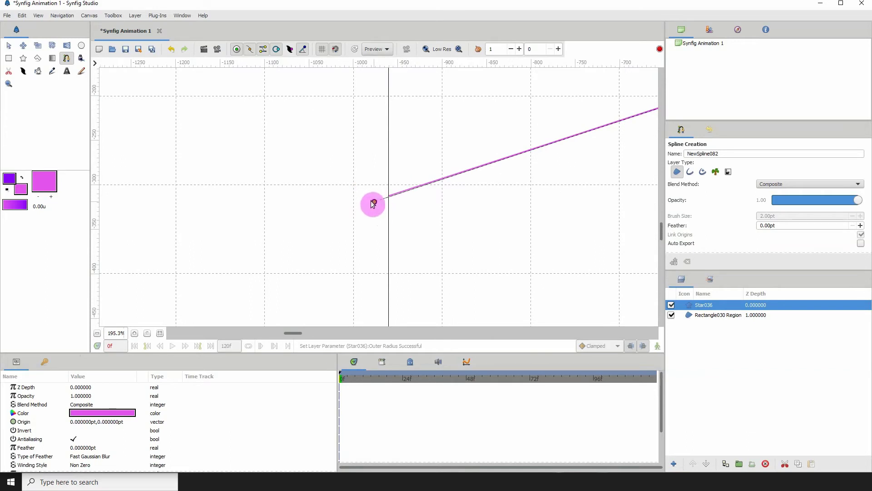
mouse_move(374, 201)
left_mouse_down()
mouse_move(374, 219)
mouse_move(371, 203)
left_mouse_up()
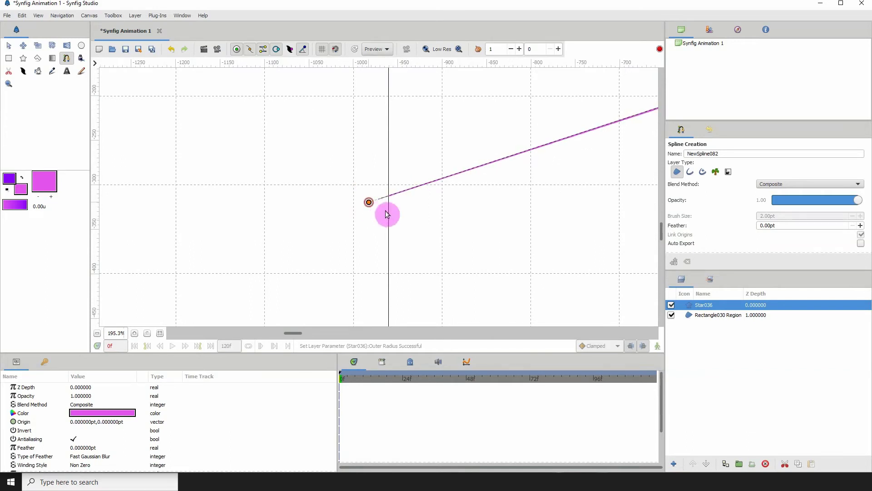
Try adding two extra vertices, one with tangents, outside the canvas's left edge and remove both with Delete Vertex
left_click_drag(385, 211, 294, 198)
left_click(135, 333)
left_click(135, 333)
left_click(135, 333)
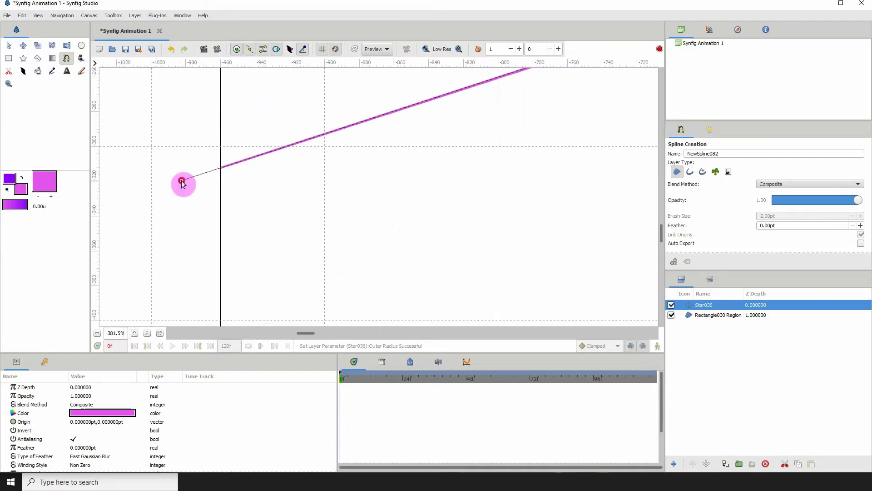
mouse_move(182, 182)
left_mouse_down()
mouse_move(195, 190)
mouse_move(182, 192)
mouse_move(196, 192)
mouse_move(167, 182)
left_mouse_up()
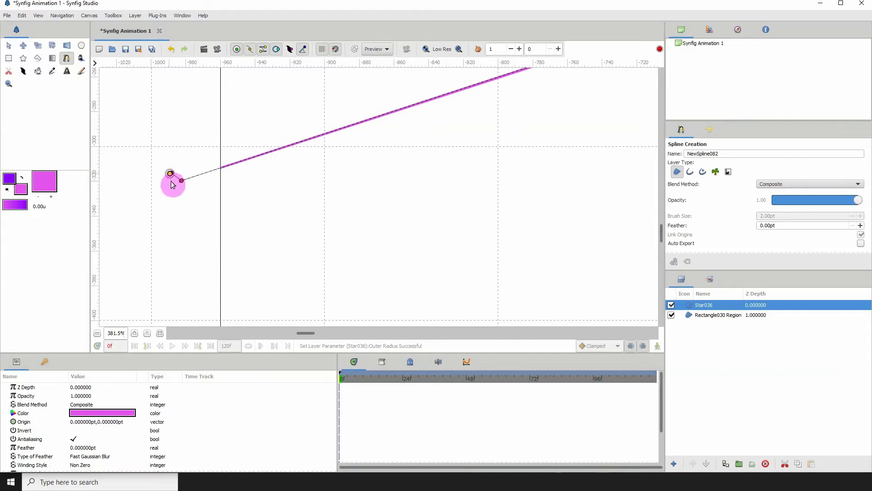
mouse_move(157, 162)
left_mouse_down()
mouse_move(176, 181)
mouse_move(162, 174)
left_mouse_up()
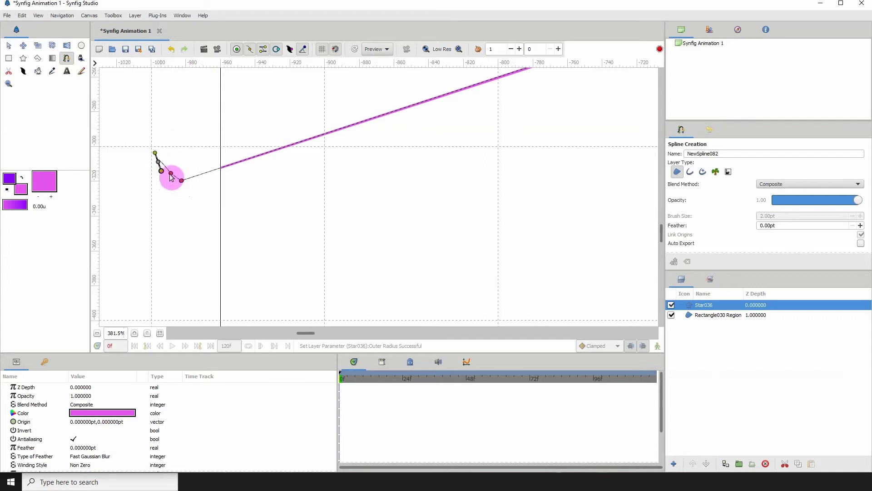
right_click(171, 174)
left_click(192, 224)
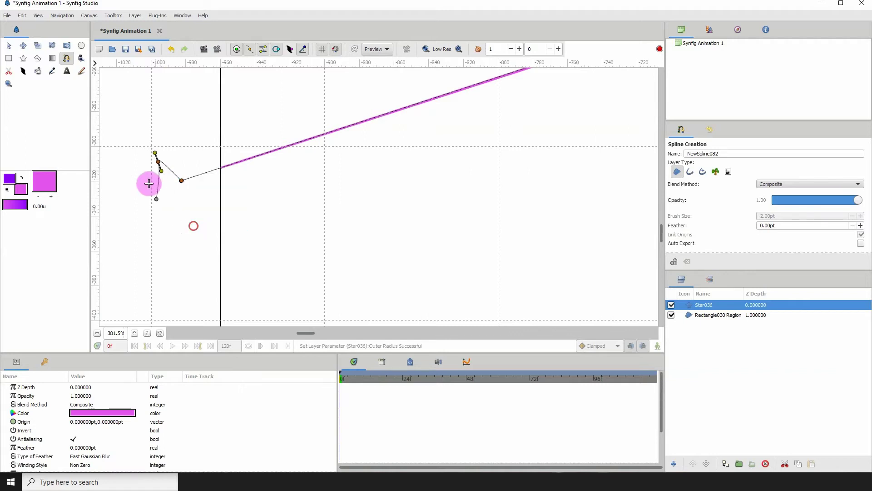
right_click(156, 162)
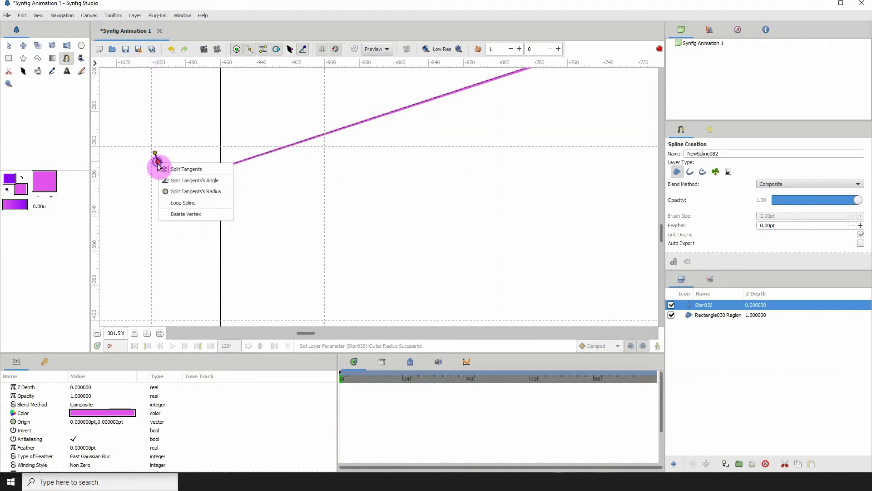
left_click(179, 214)
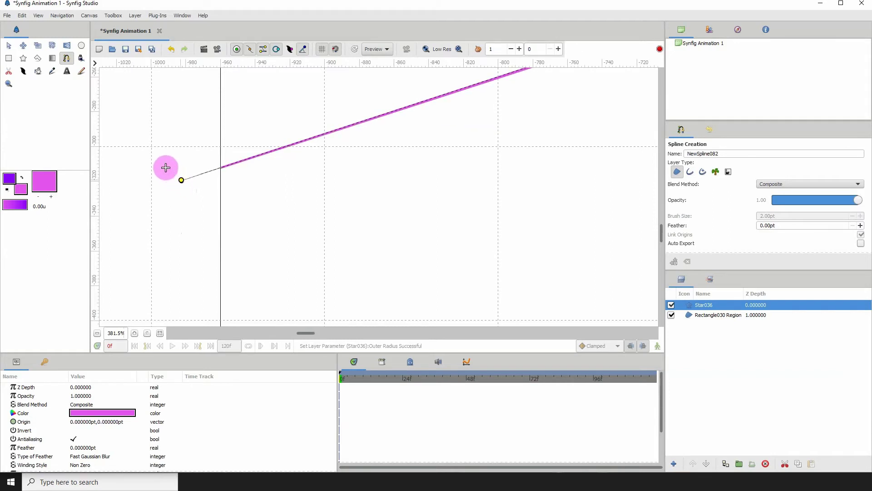
Try another extra vertex with a tangent beside the spline's outer end and delete it again
left_click_drag(166, 168, 180, 193)
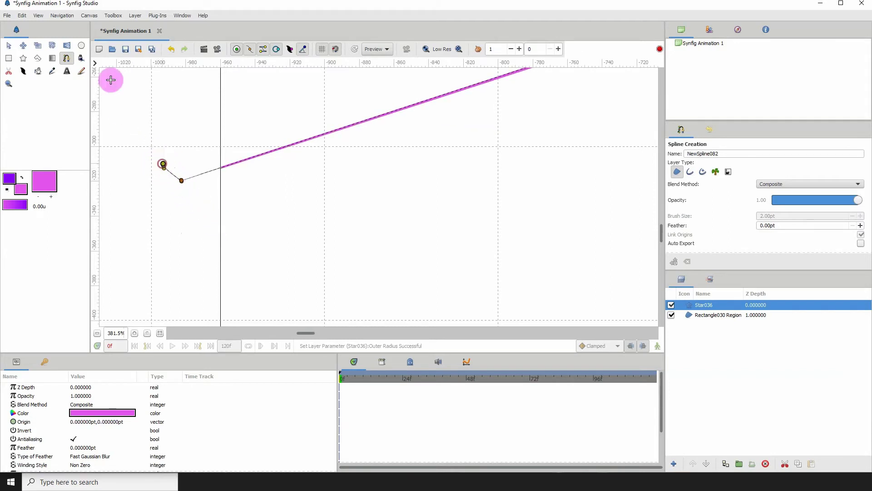
right_click(160, 163)
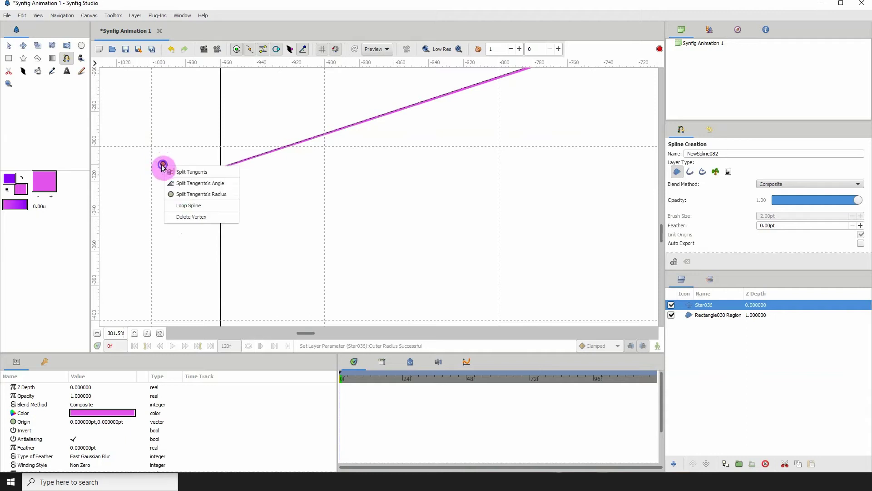
left_click(185, 218)
left_click_drag(172, 133, 189, 168)
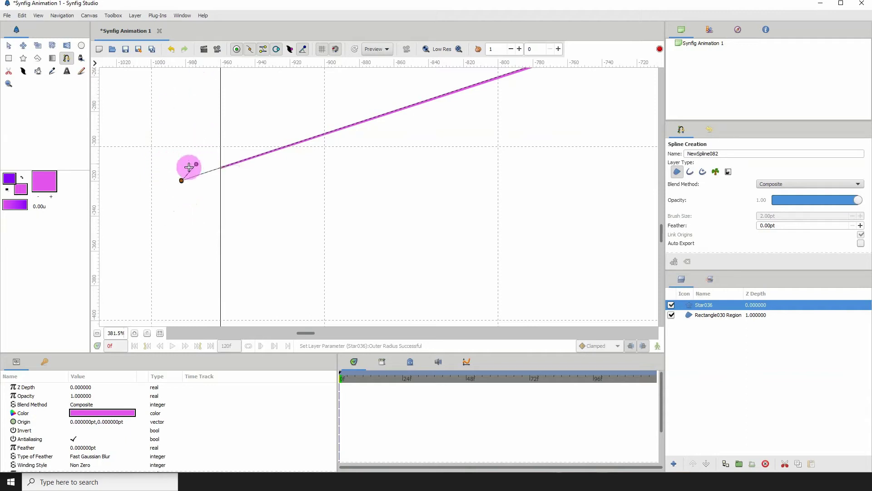
Continue the spline outside the lower-left canvas corner and back along the second ray to the centre, loop it and create the filled region
left_click_drag(207, 206, 222, 182)
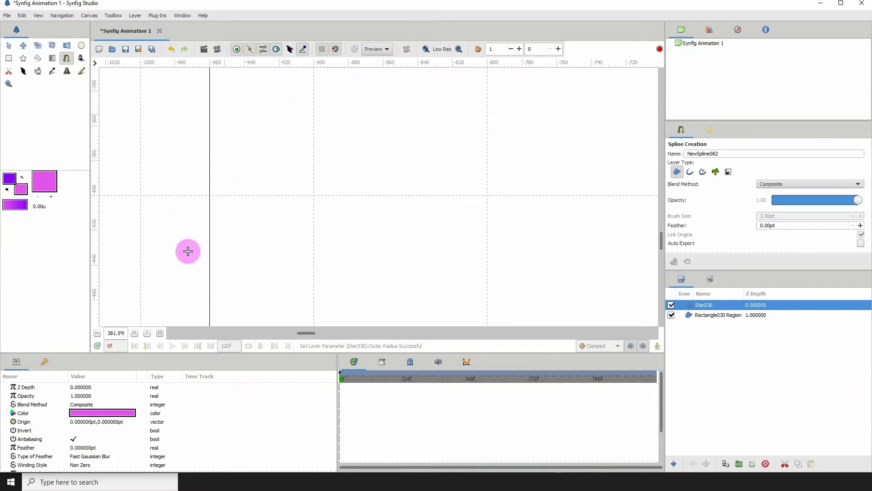
left_click_drag(172, 262, 480, 136)
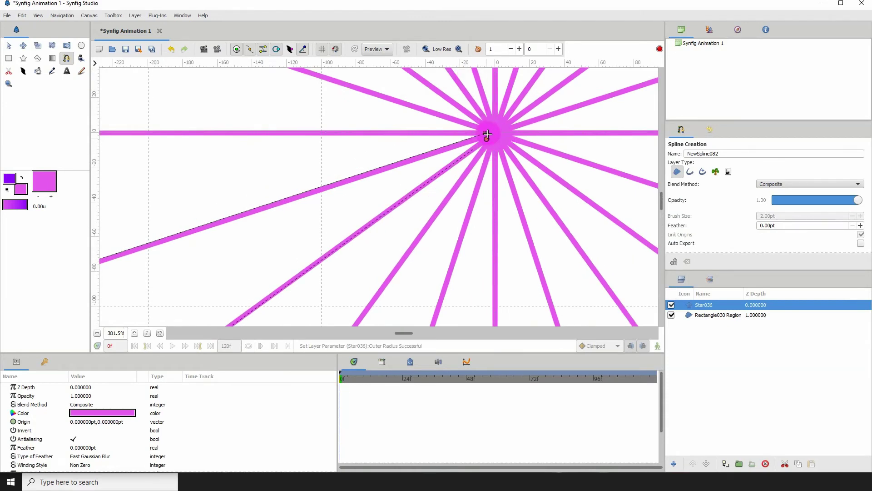
right_click(487, 135)
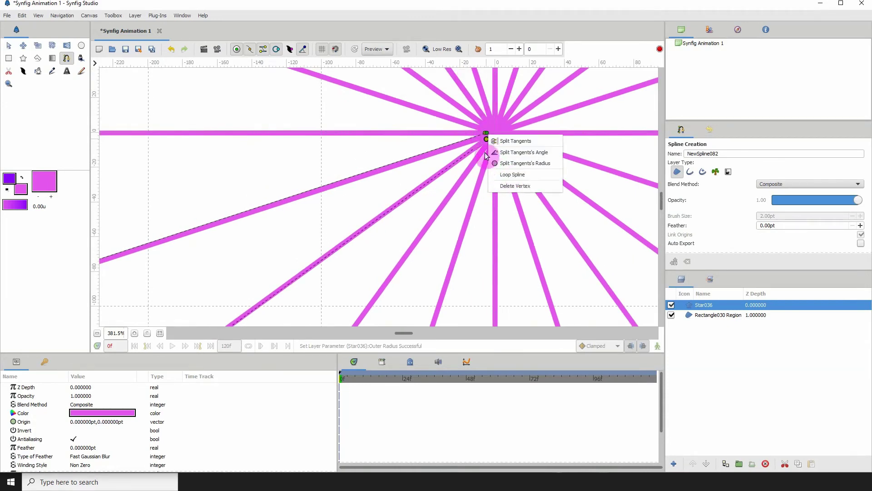
left_click(509, 176)
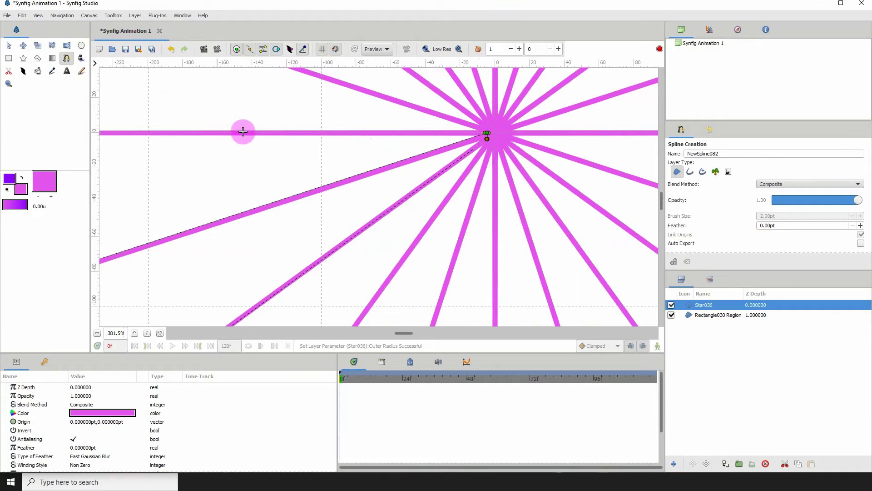
key("Return")
Examine the filled wedge between the two lower-left rays out to the canvas's left edge
left_click_drag(335, 222, 540, 137)
left_click_drag(320, 238, 411, 176)
left_click_drag(335, 216, 470, 126)
left_click_drag(327, 214, 454, 142)
left_click_drag(288, 213, 472, 140)
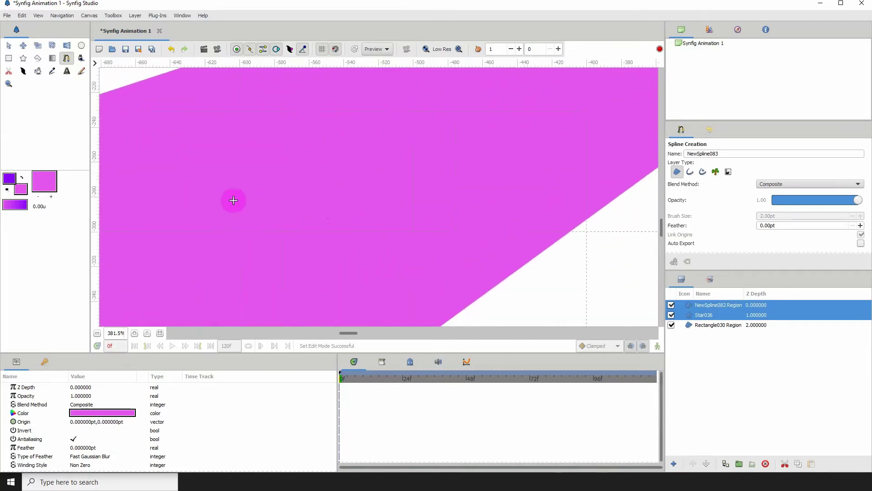
left_click(98, 333)
left_click(98, 333)
left_click(97, 333)
left_click(97, 333)
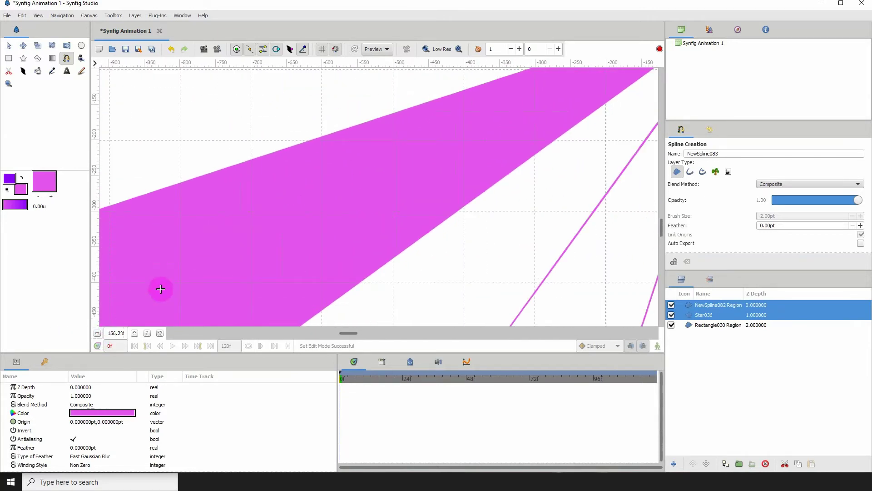
scroll(161, 289, "left", 2)
scroll(160, 289, "down", 2)
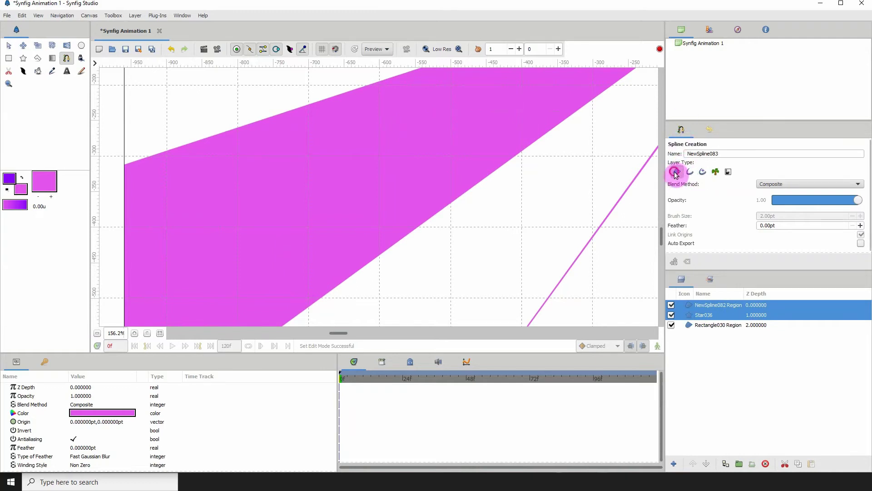
Set the Spline tool to create an outline layer instead of a region layer
left_click(687, 173)
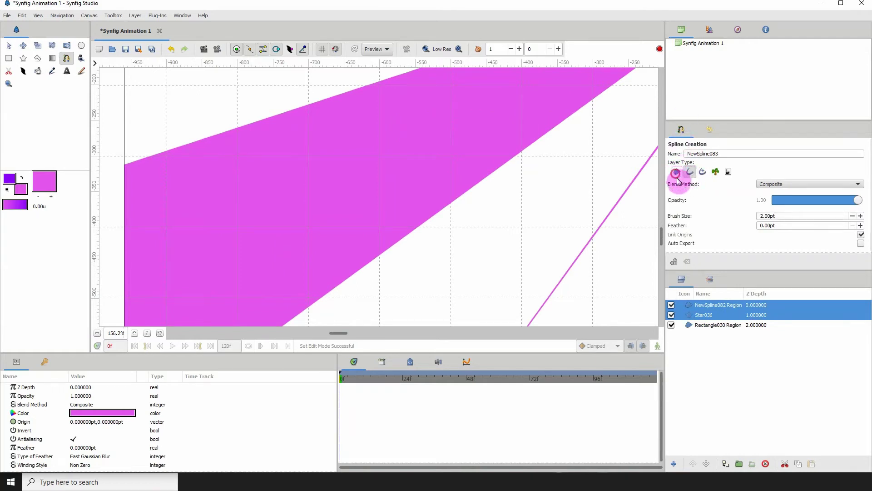
left_click(691, 173)
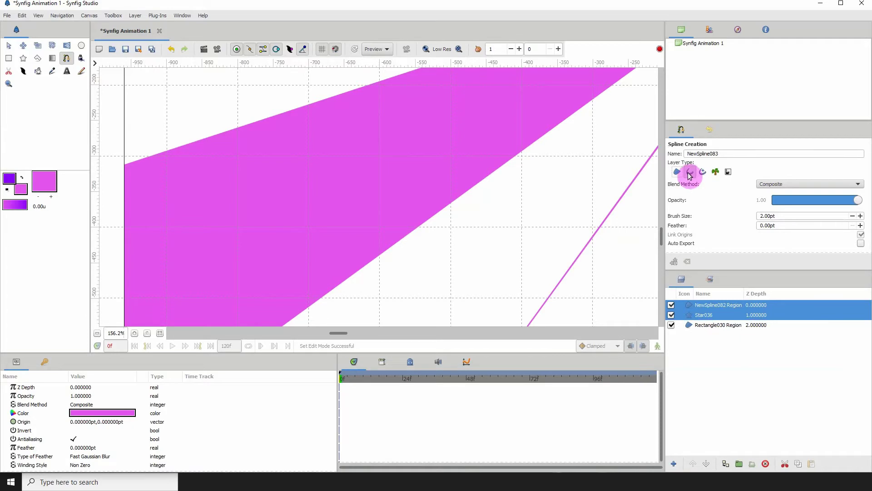
Select the wedge's region layer, view its Make Outline option without applying it, and return to the Spline tool
left_click(790, 305)
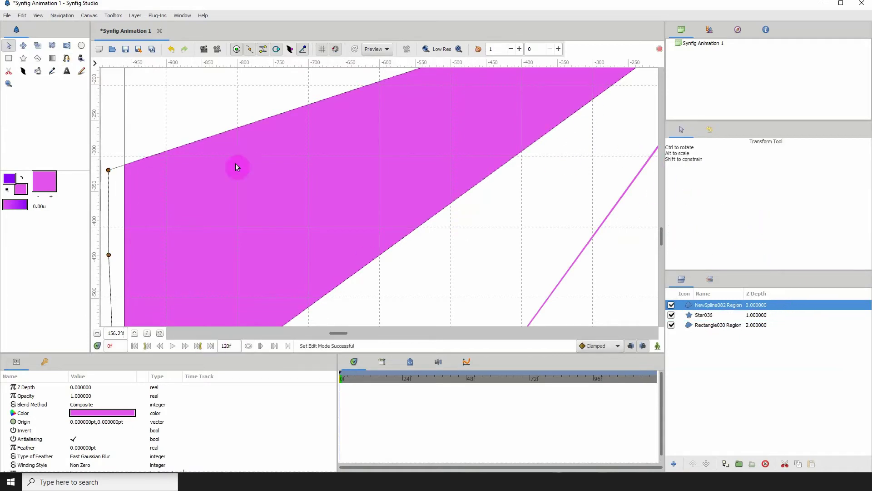
right_click(737, 304)
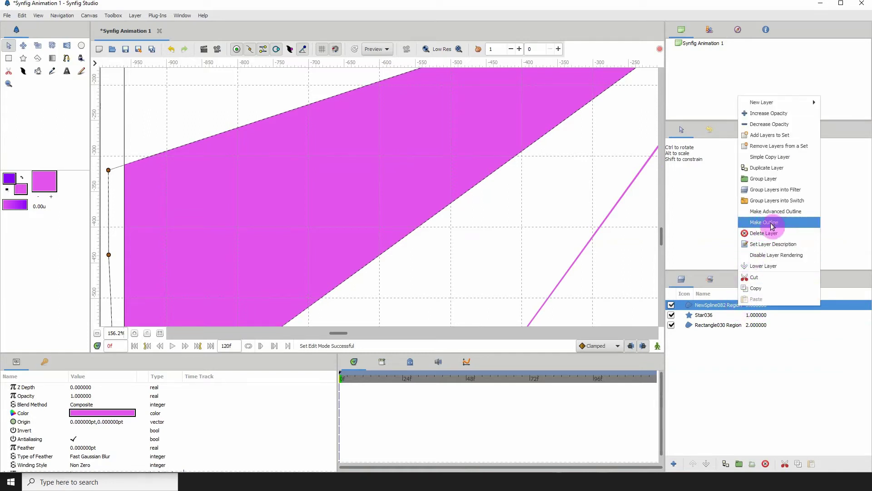
left_click(720, 97)
left_click(66, 59)
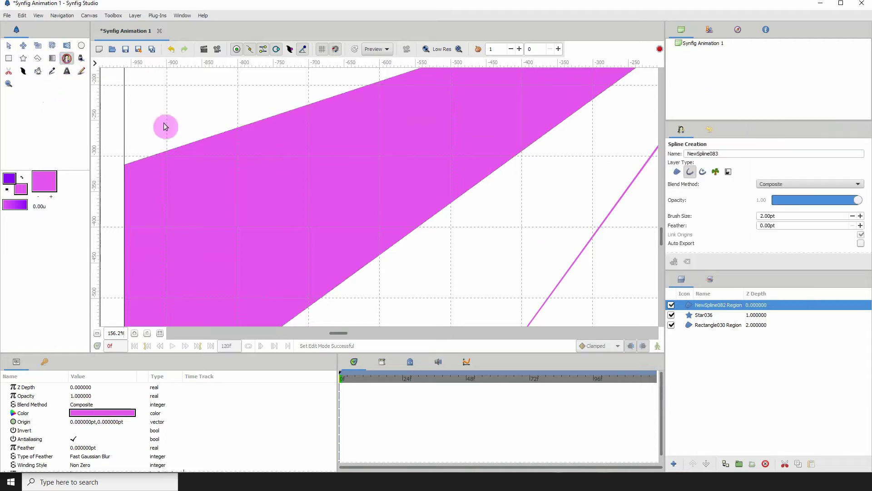
Draw a small looped four-point outline spline in the blank area between the wedge and the next ray
left_click(529, 216)
left_click(485, 235)
left_click(494, 295)
left_click(548, 260)
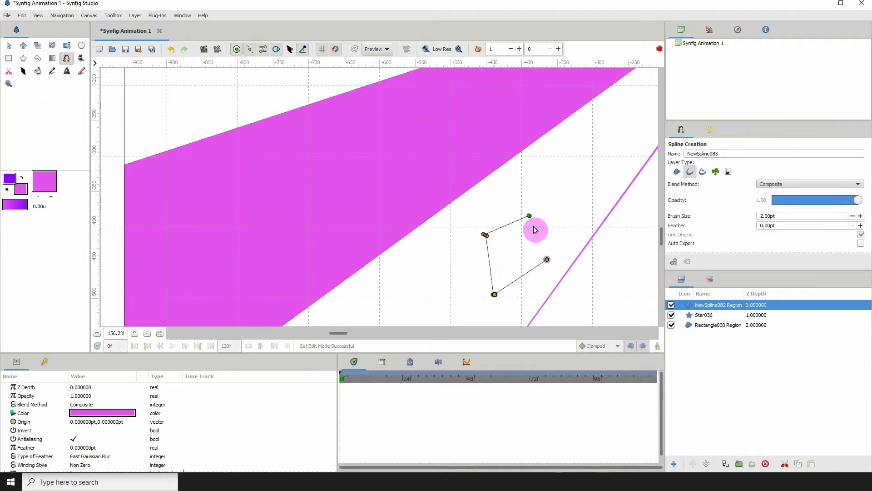
right_click(529, 217)
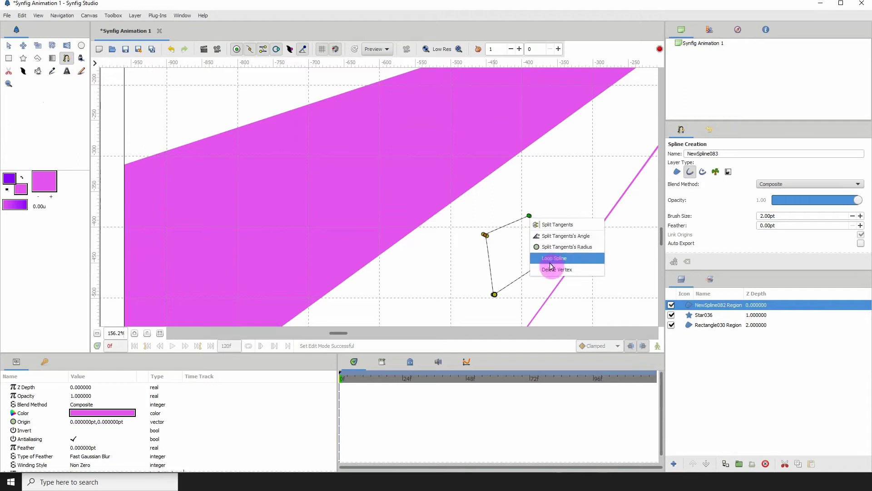
left_click(546, 258)
key("Return")
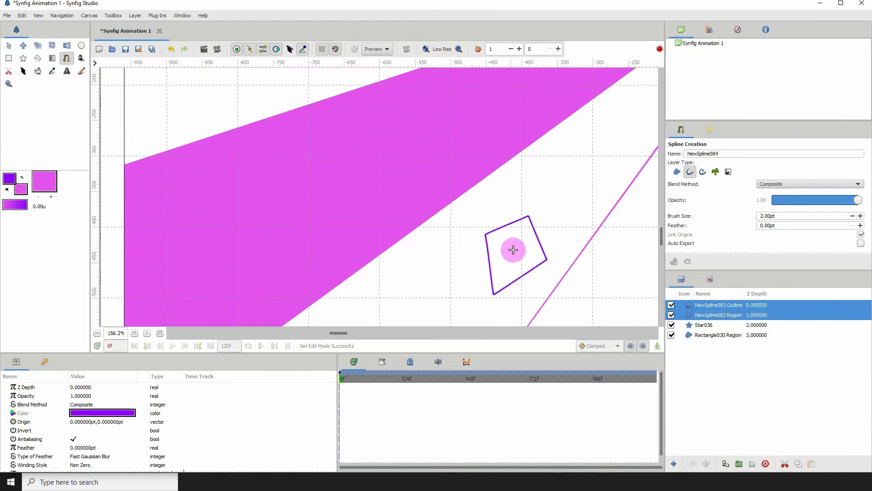
Select the four-point spline's outline layer and make a region layer from it
left_click(739, 310)
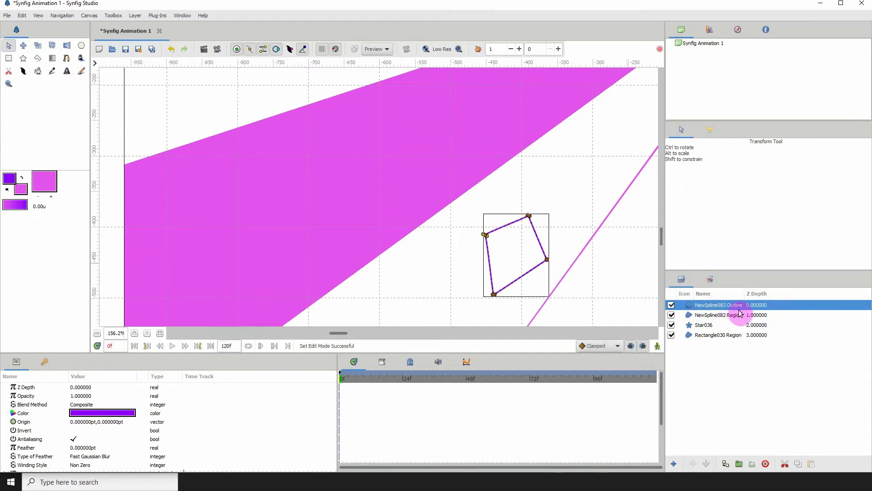
right_click(723, 312)
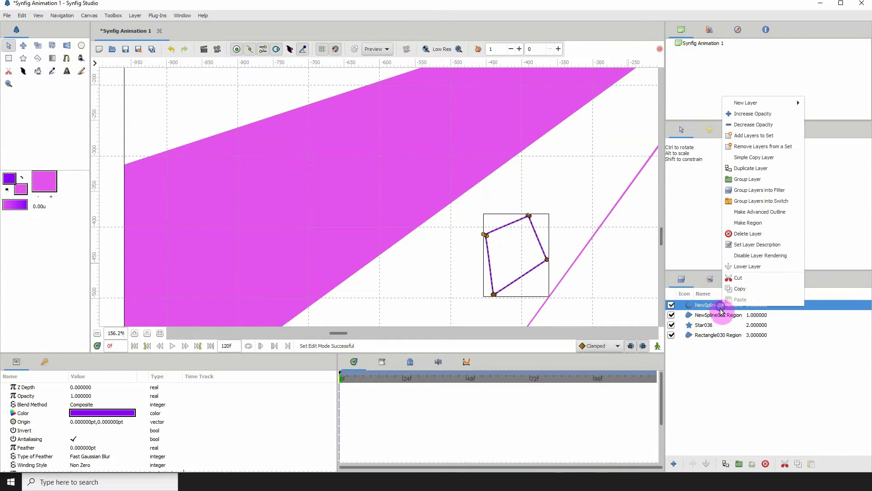
left_click(752, 227)
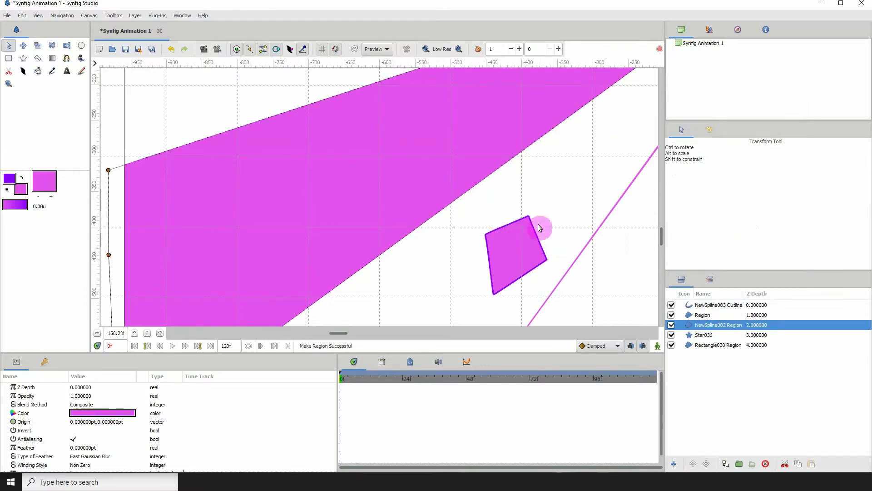
Delete the four-point shape's outline layer and its region layer
left_click(711, 305)
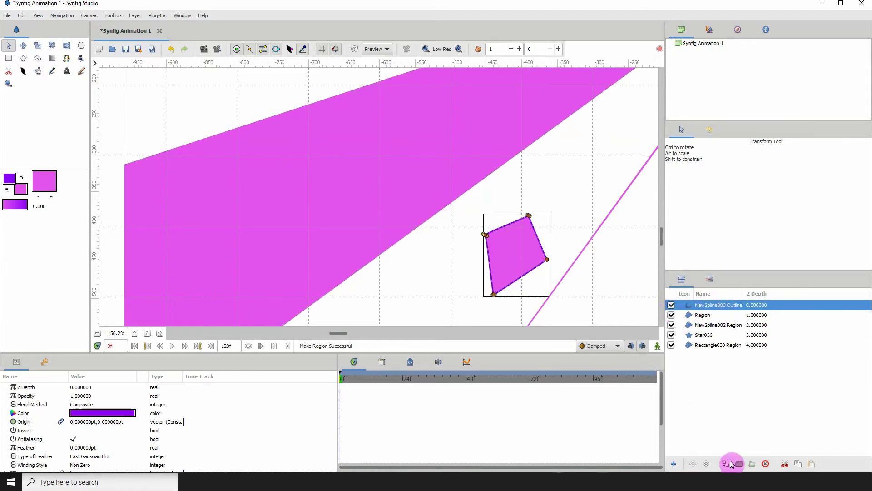
left_click(765, 463)
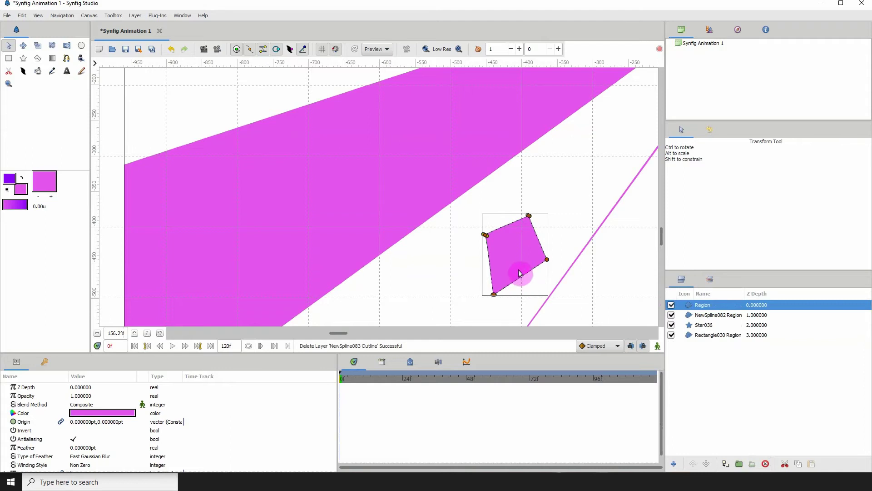
left_click(766, 463)
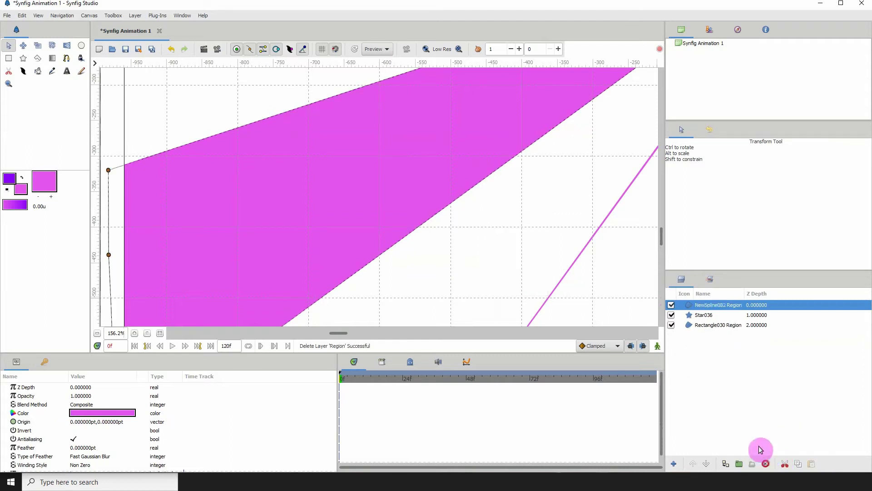
Move the wedge's upper outer vertex down off its ray, just outside the canvas's left edge
left_click(96, 333)
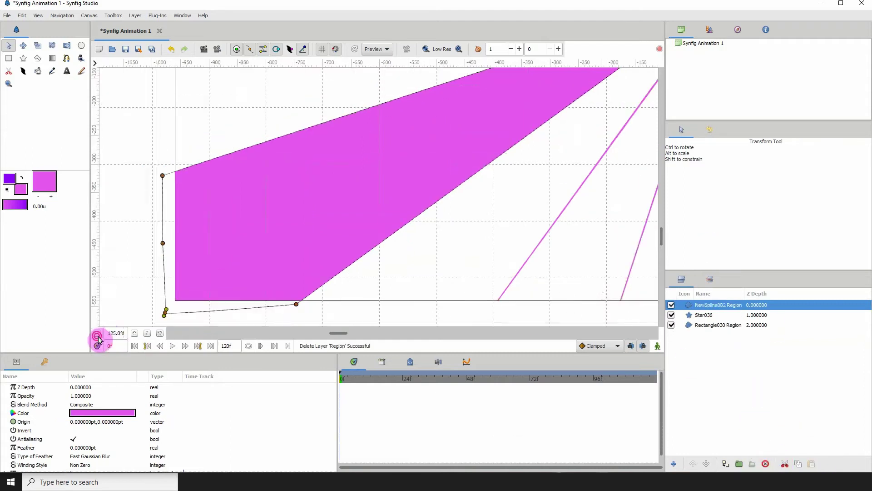
left_click(97, 333)
left_click(97, 333)
left_click_drag(296, 157, 323, 204)
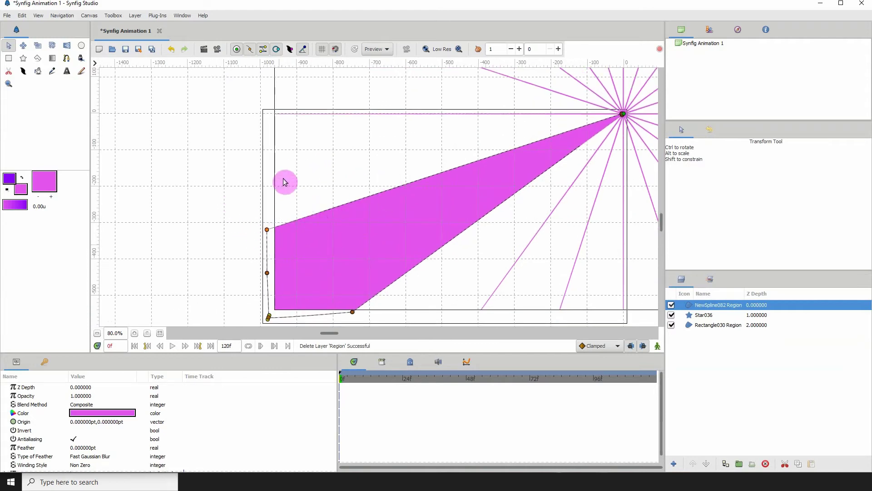
left_click_drag(241, 216, 272, 243)
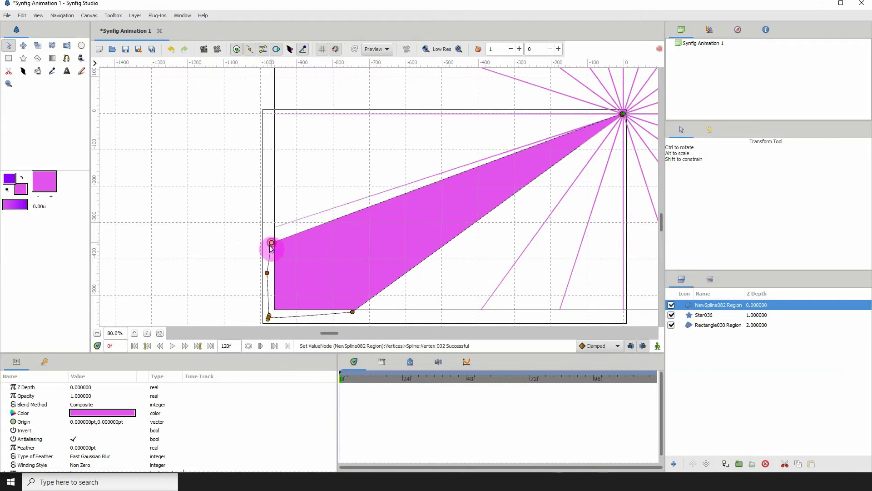
Move the wedge's upper outer vertex back up so that its upper edge lies along the ray
left_click(134, 333)
left_click(134, 333)
left_click(134, 333)
left_click_drag(128, 296, 164, 272)
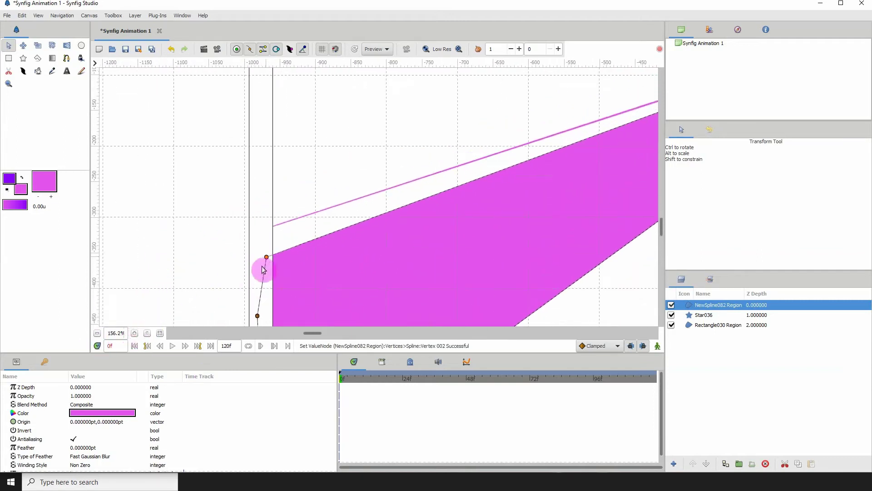
left_click(134, 334)
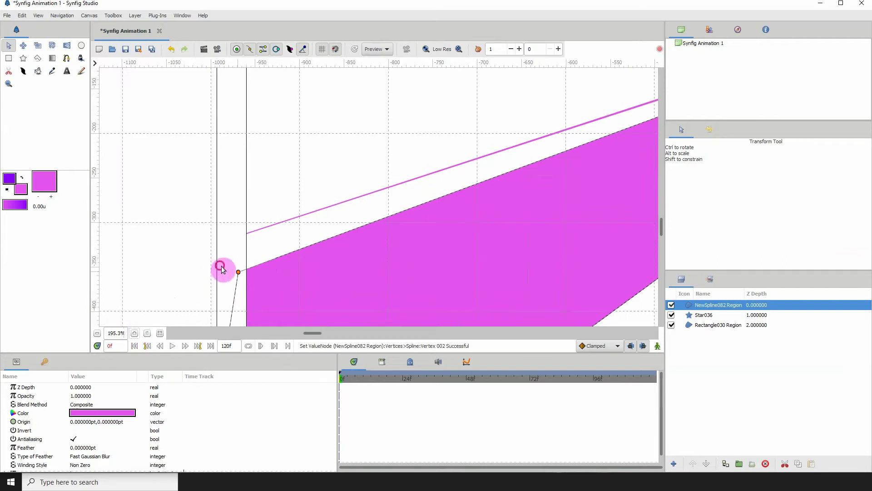
left_click_drag(236, 273, 231, 238)
left_click(134, 334)
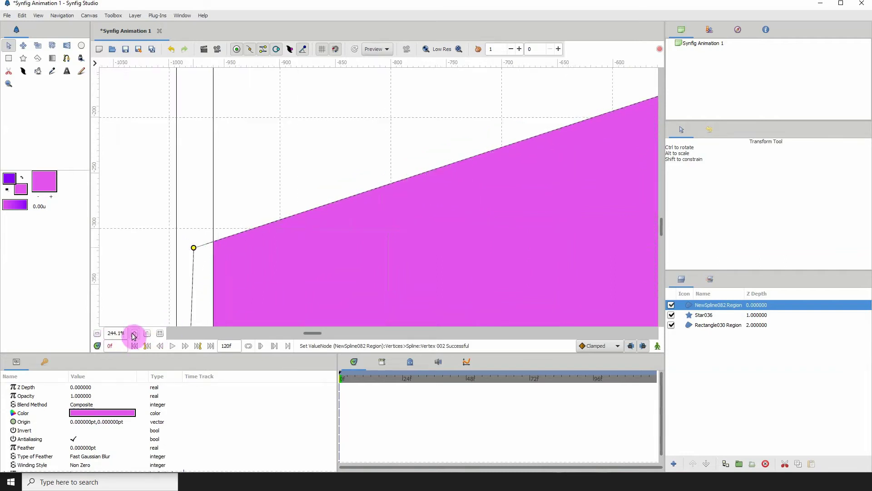
left_click(134, 334)
left_click(134, 334)
left_click_drag(151, 272, 211, 255)
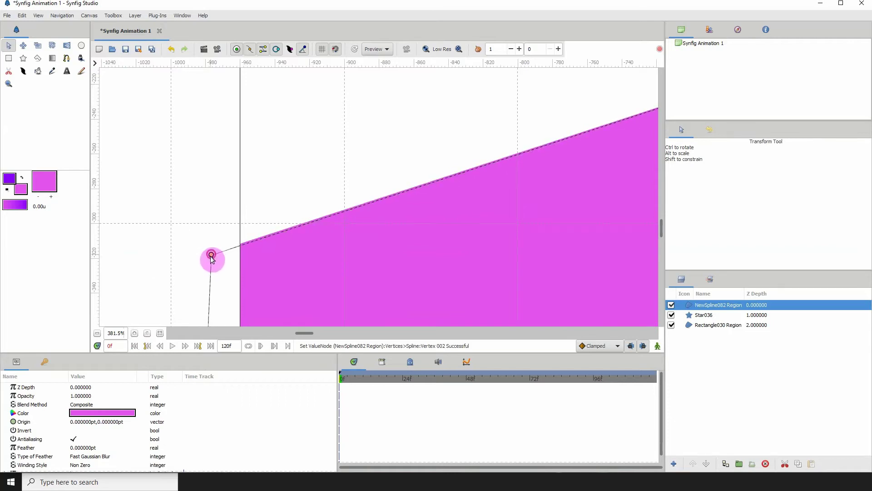
Check the wedge's upper edge along its ray to the star's centre and nudge the lower inner vertex there
left_click_drag(582, 152, 327, 282)
mouse_move(634, 95)
left_mouse_down()
mouse_move(506, 172)
mouse_move(284, 219)
left_mouse_up()
left_click_drag(491, 165, 415, 229)
scroll(466, 177, "up", 2)
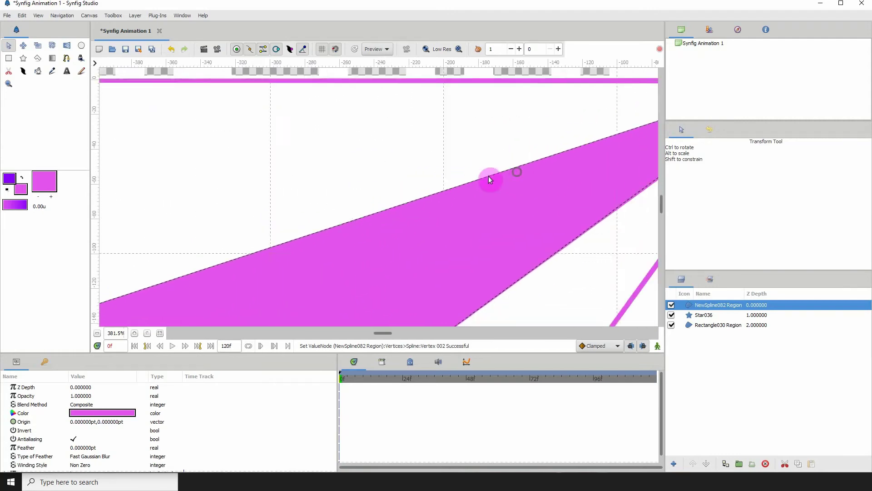
scroll(489, 182, "right", 7)
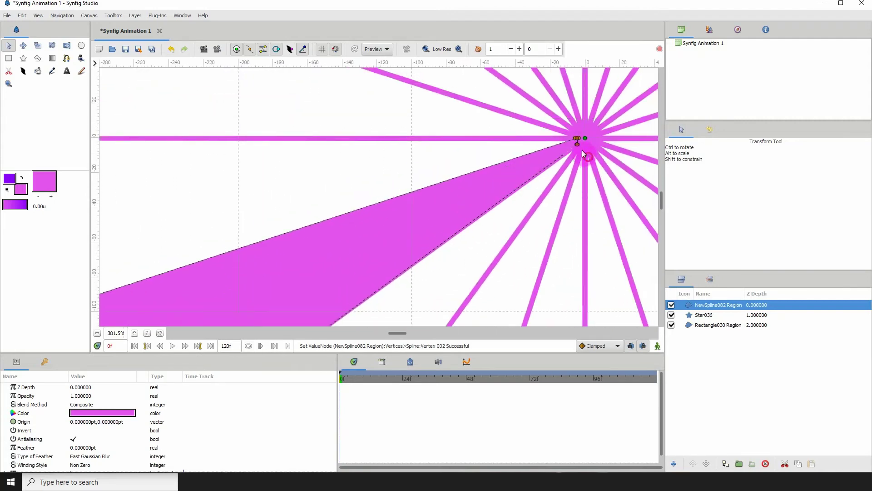
mouse_move(573, 146)
left_mouse_down()
mouse_move(563, 151)
mouse_move(576, 146)
left_mouse_up()
Move the wedge's lower outer vertex below the canvas so that the lower edge lies along its ray
left_click_drag(328, 307, 465, 162)
left_click_drag(334, 277, 500, 159)
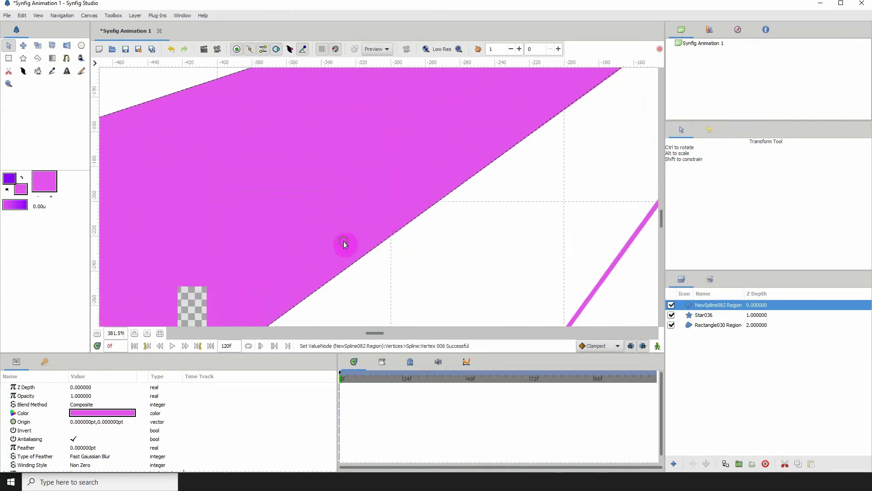
left_click_drag(344, 241, 448, 149)
left_click_drag(366, 214, 545, 77)
mouse_move(355, 205)
left_mouse_down()
mouse_move(374, 172)
mouse_move(541, 61)
left_mouse_up()
left_click_drag(372, 218, 468, 102)
mouse_move(373, 201)
left_mouse_down()
mouse_move(488, 139)
mouse_move(502, 119)
left_mouse_up()
left_click_drag(353, 202, 320, 210)
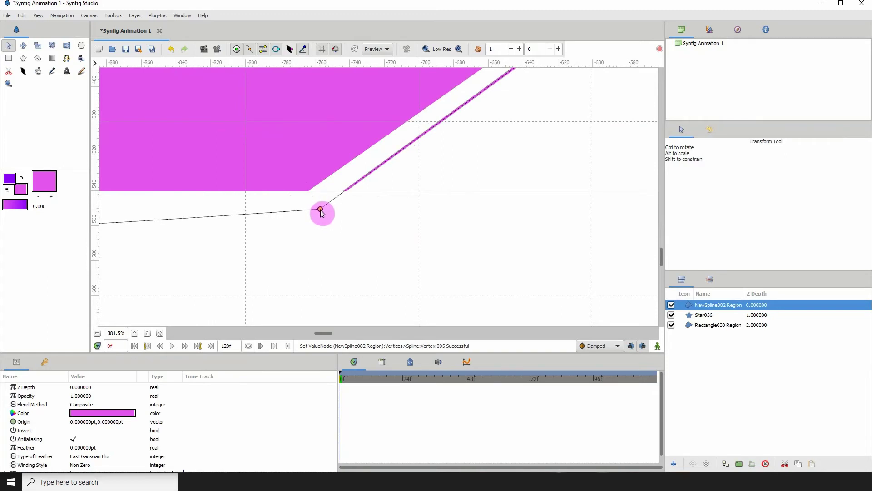
Remove the extra vertex midway along the wedge's side outside the canvas's left edge
scroll(298, 218, "left", 4)
scroll(272, 208, "up", 2)
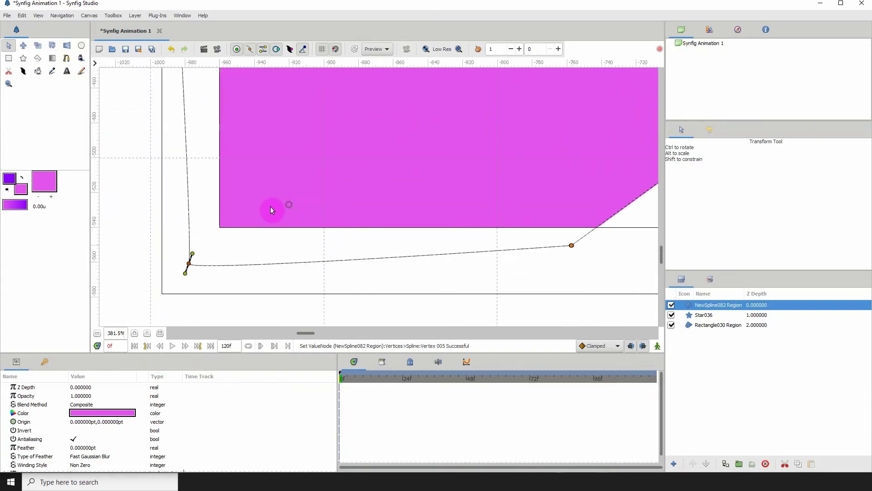
left_click(95, 335)
left_click(94, 335)
left_click(95, 335)
left_click(95, 335)
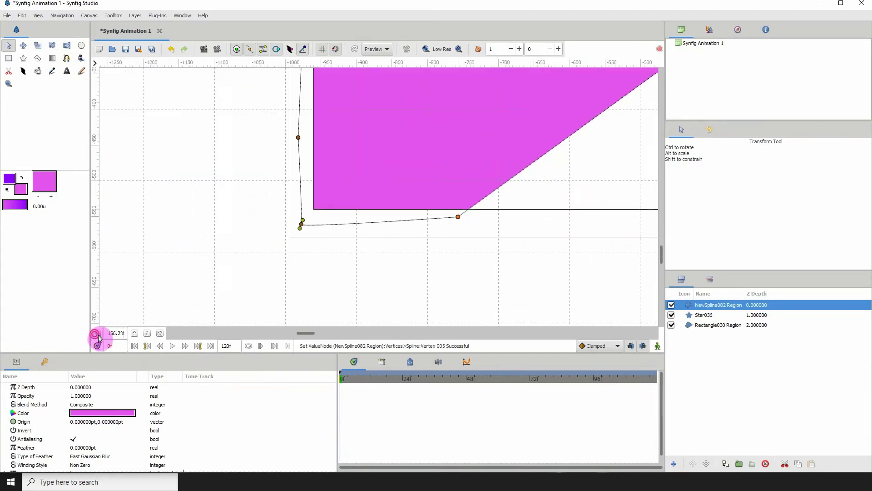
left_click(94, 335)
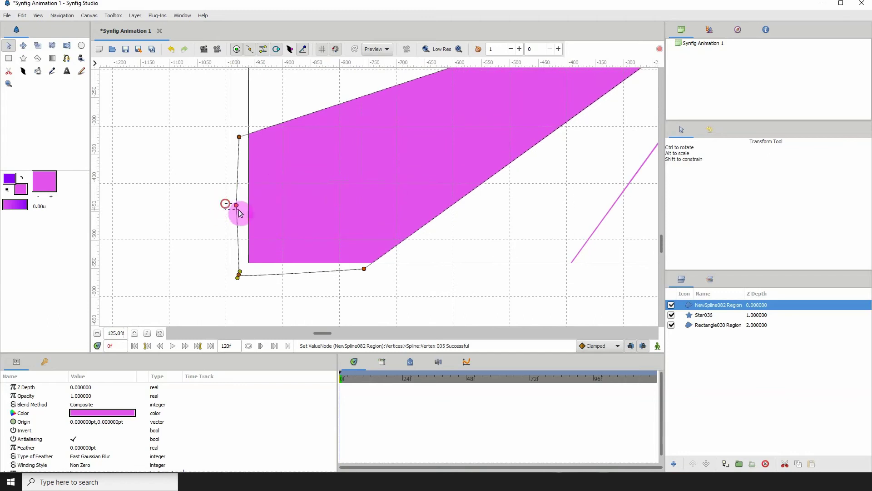
right_click(235, 206)
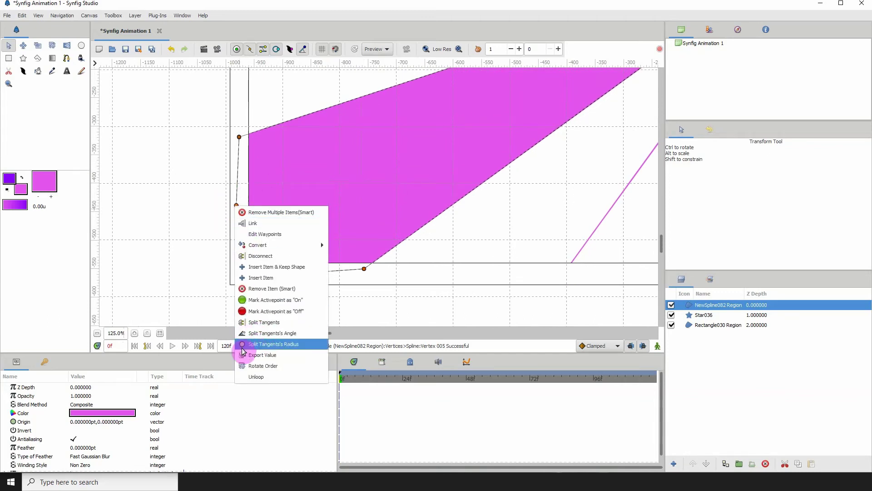
left_click(263, 288)
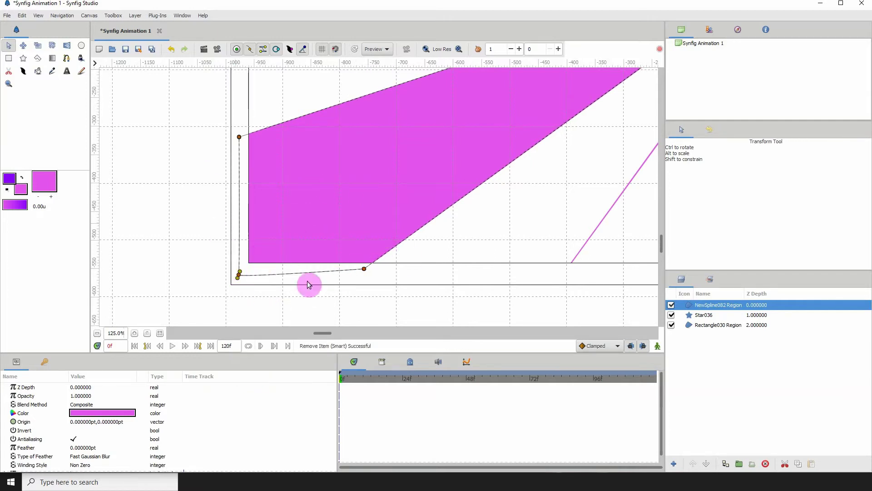
Examine the wedge's tip at the star's centre, hiding the wedge layer and showing it again
left_click_drag(550, 179, 400, 212)
left_click_drag(475, 128, 390, 208)
left_click_drag(601, 86, 408, 178)
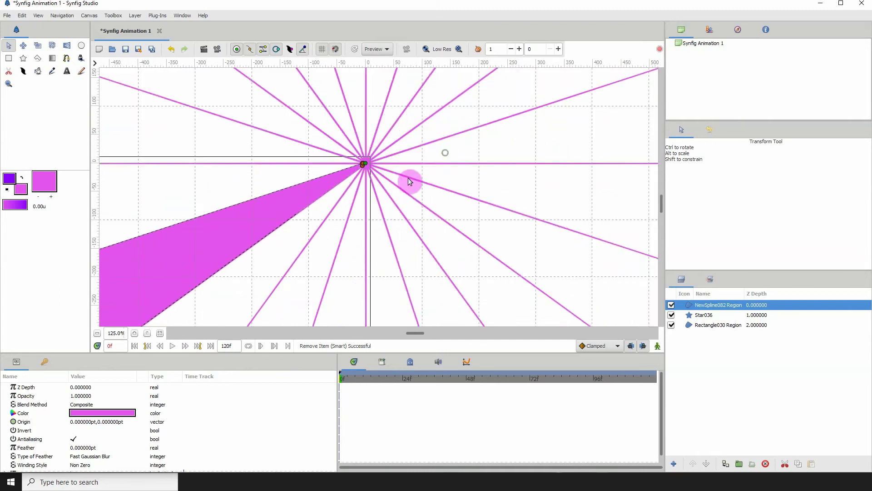
left_click(134, 334)
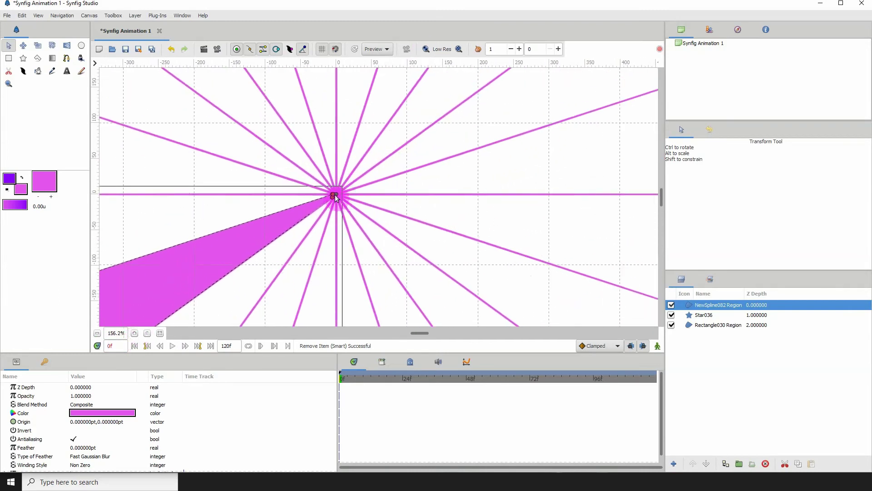
left_click(672, 305)
left_click(671, 305)
left_click(134, 335)
left_click(134, 335)
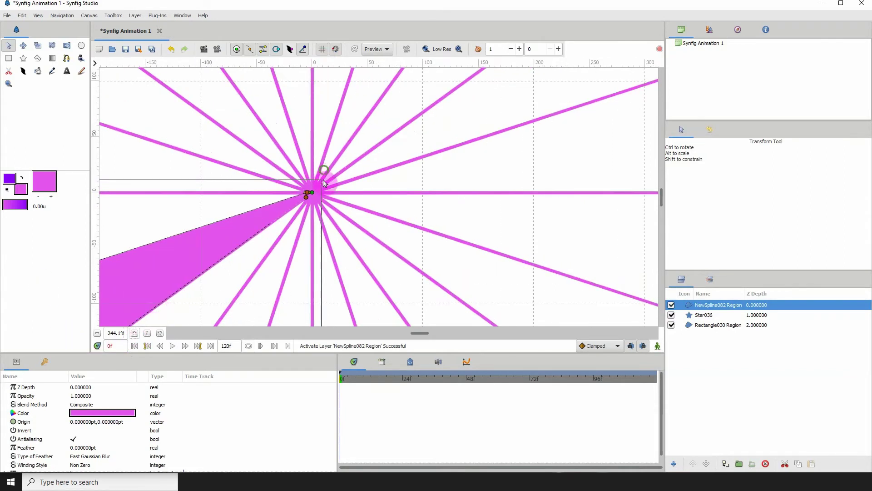
left_click_drag(324, 170, 327, 216)
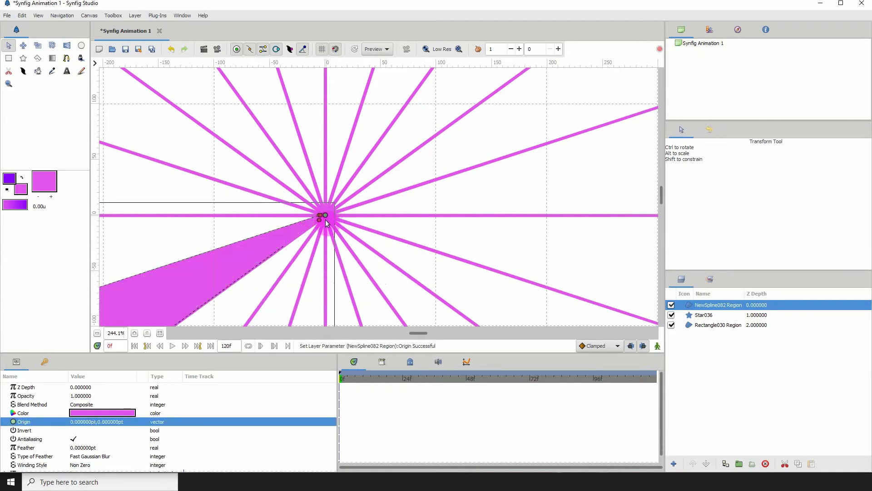
left_click_drag(282, 248, 321, 230)
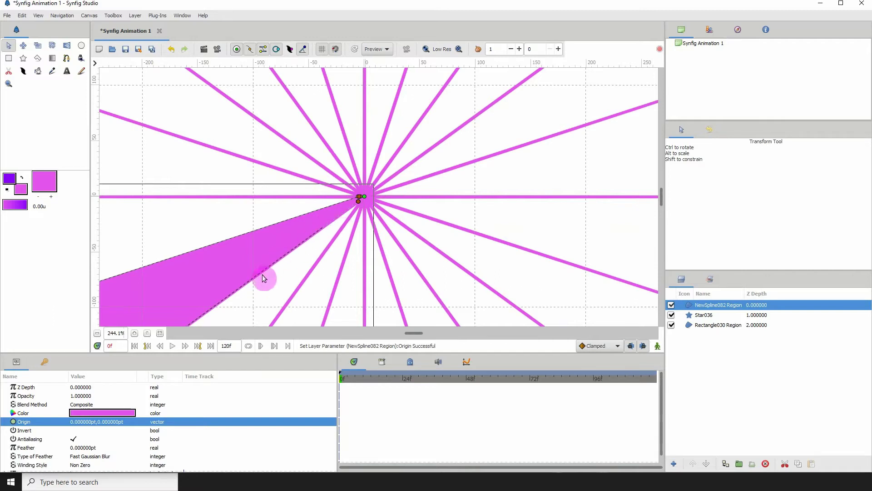
scroll(350, 219, "down", 2)
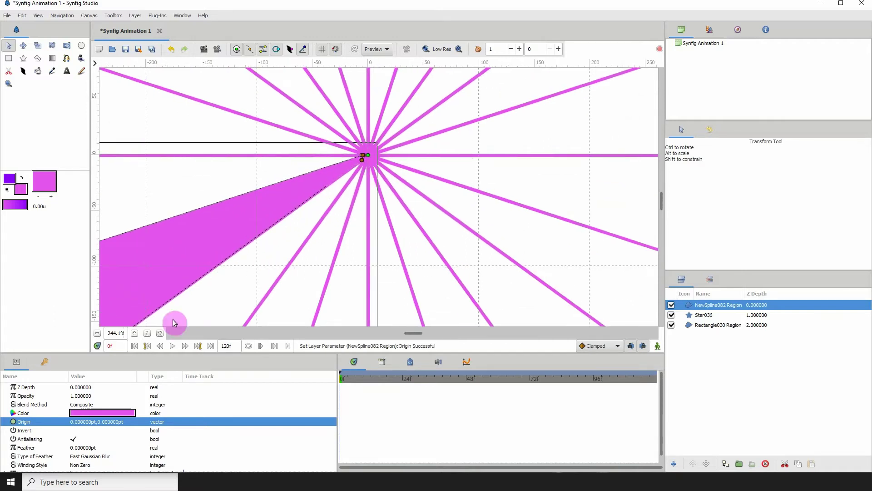
Move the wedge's lower inner vertex onto the star's centre
left_click(135, 334)
left_click(135, 333)
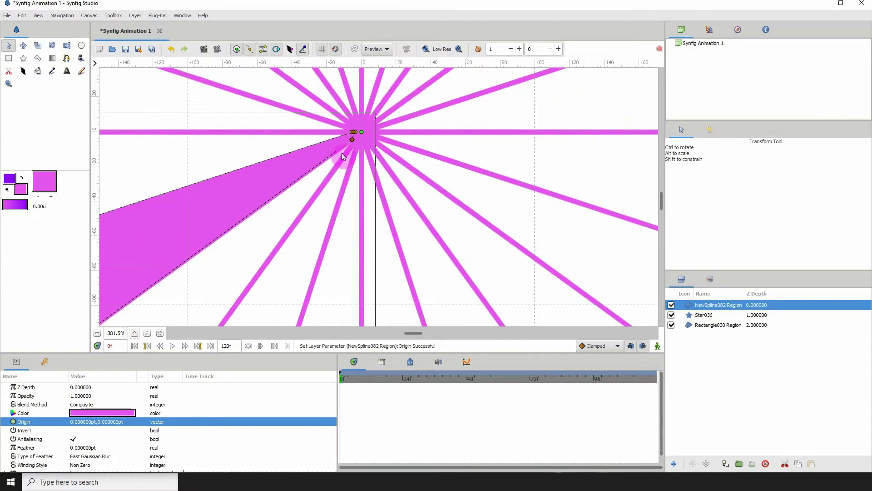
mouse_move(353, 141)
left_mouse_down()
mouse_move(341, 140)
mouse_move(351, 139)
left_mouse_up()
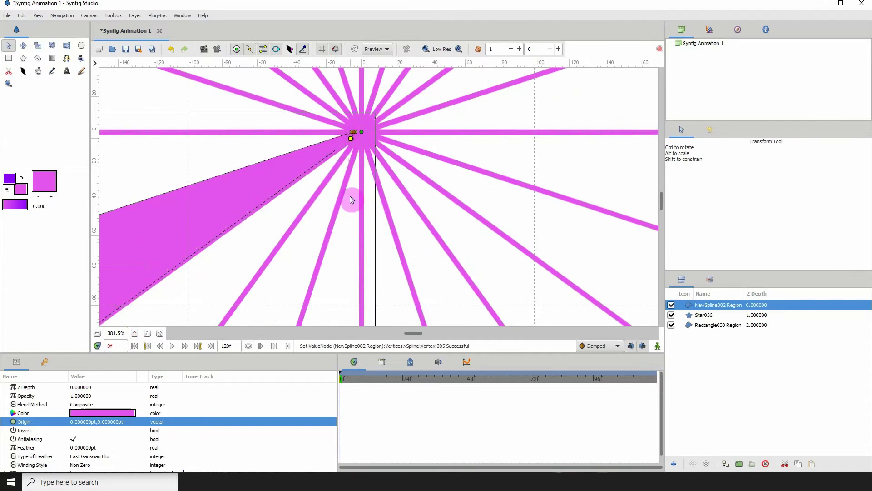
left_click(135, 333)
left_click_drag(370, 105, 350, 177)
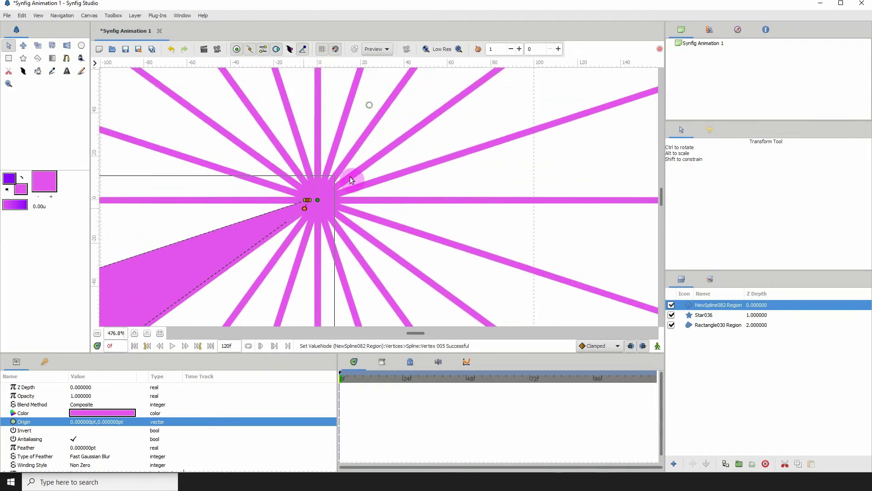
left_click(135, 333)
left_click(135, 333)
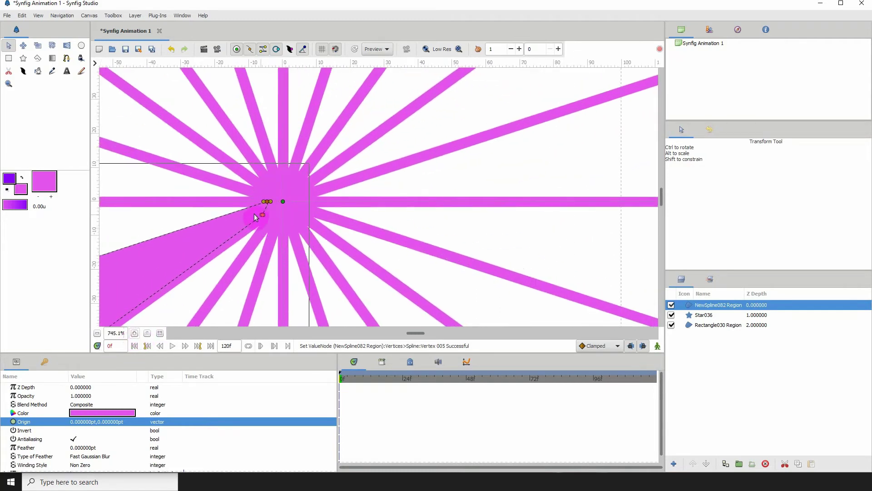
left_click_drag(263, 215, 281, 205)
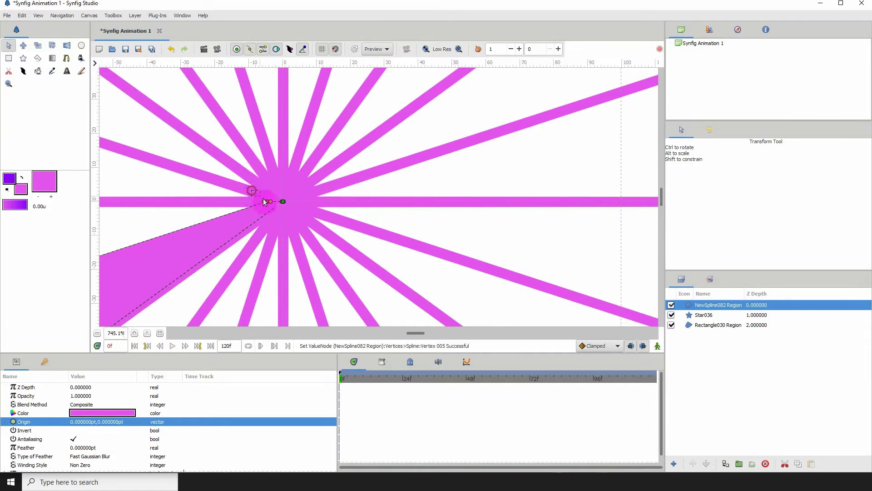
Move the wedge's remaining inner vertices onto the star's centre so that they coincide at 0,0
mouse_move(285, 201)
left_mouse_down()
mouse_move(268, 203)
mouse_move(284, 204)
left_mouse_up()
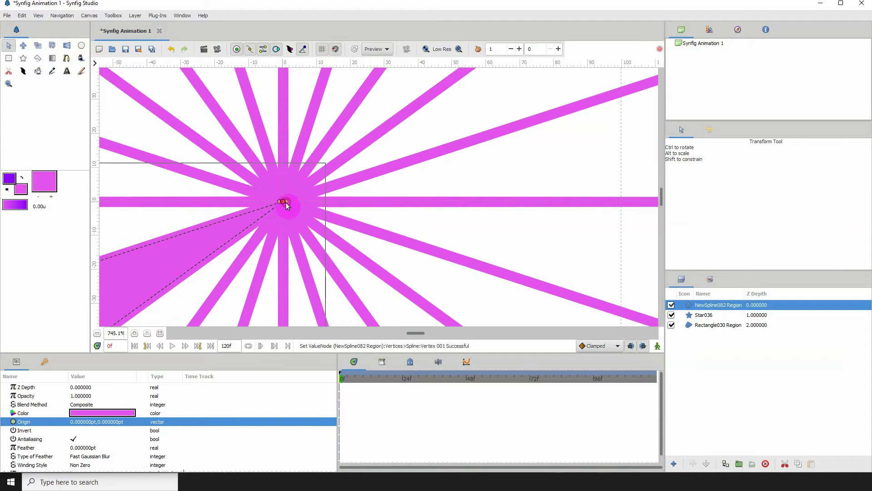
left_click_drag(276, 202, 283, 202)
left_click_drag(282, 204, 279, 202)
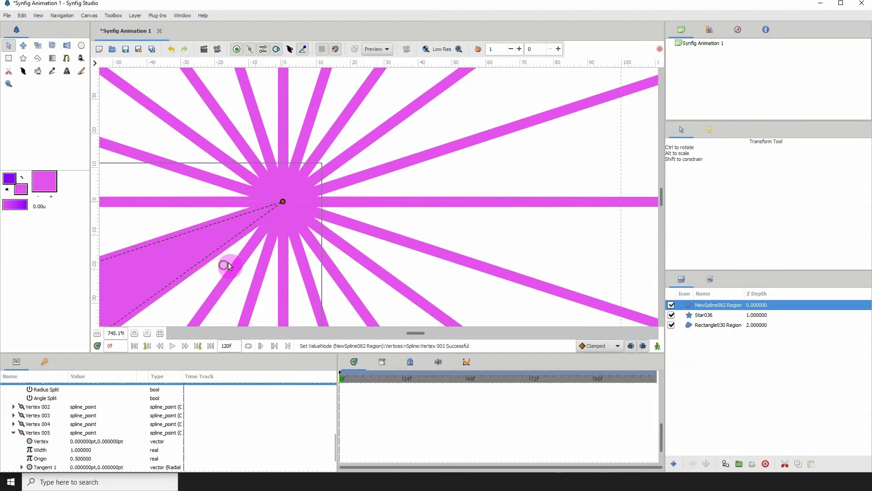
Examine the wedge's edges along their rays from the star's centre out to the canvas's left edge
left_click_drag(228, 265, 284, 206)
left_click_drag(277, 244, 628, 138)
left_click_drag(320, 244, 523, 133)
left_click_drag(335, 218, 542, 83)
left_click_drag(278, 158, 384, 164)
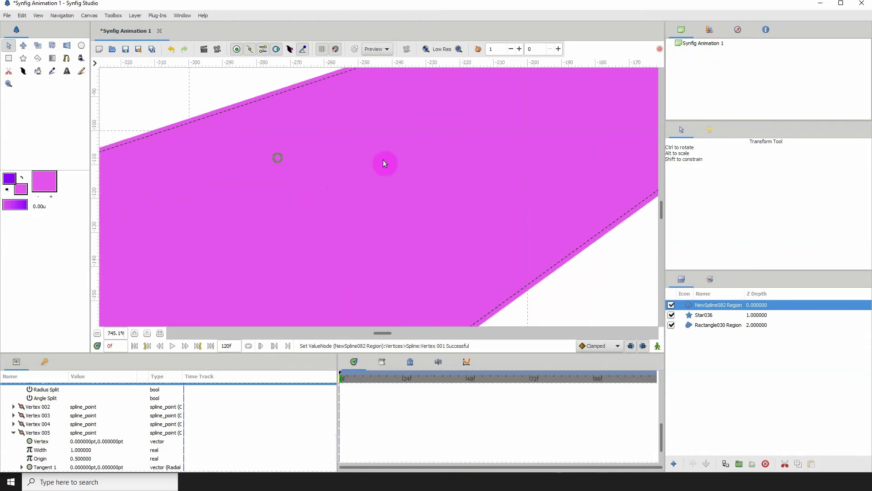
scroll(383, 164, "left", 18)
scroll(383, 163, "down", 5)
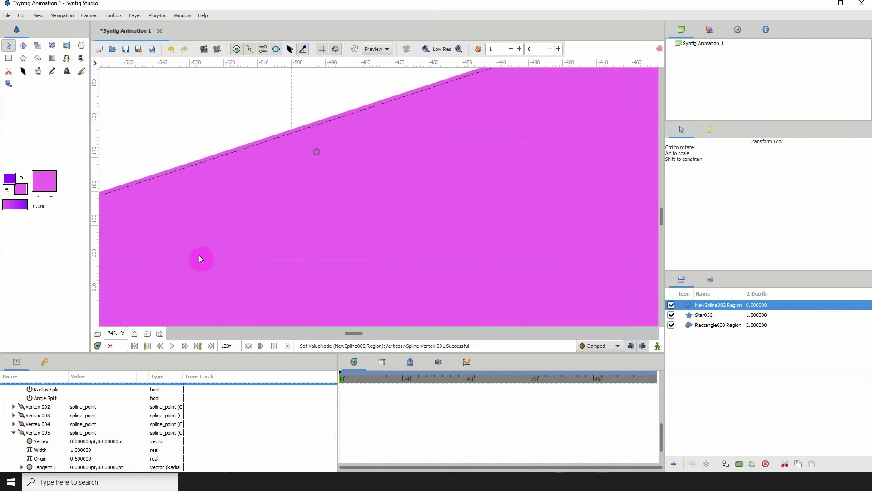
scroll(260, 206, "left", 18)
scroll(261, 205, "down", 6)
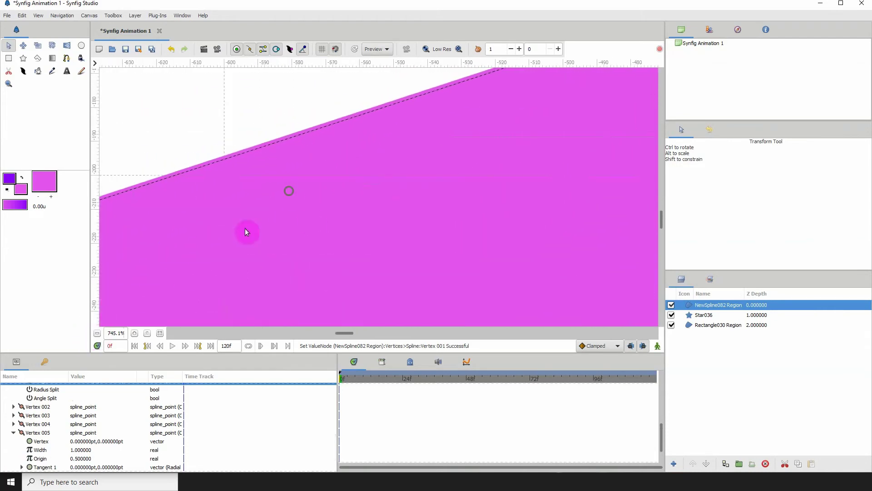
scroll(253, 198, "left", 11)
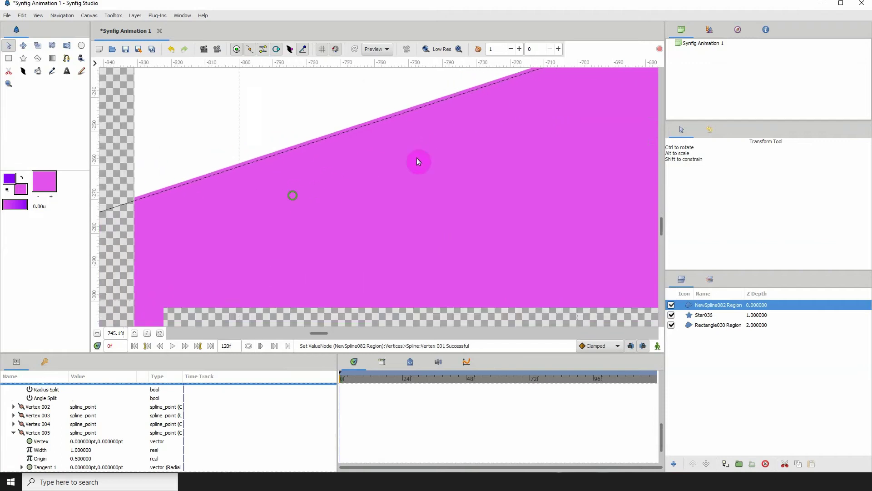
scroll(266, 209, "down", 4)
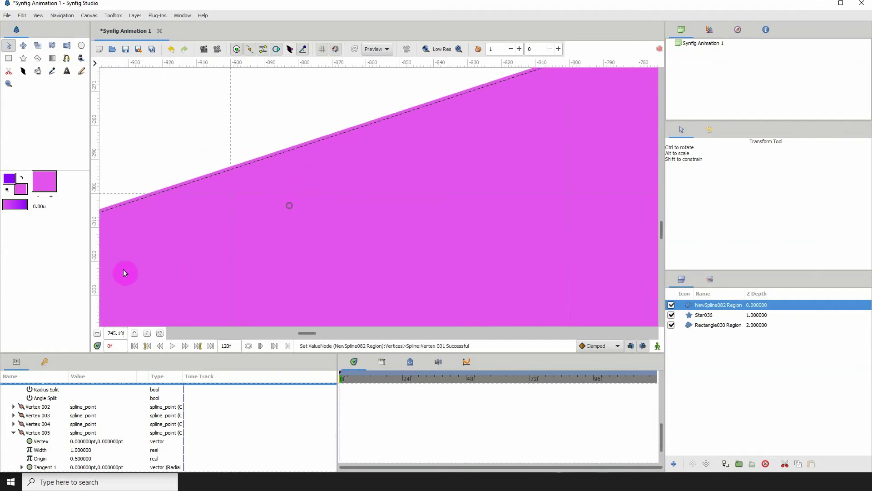
Examine the whole wedge against the star's rays and the lower-left part of the canvas
left_click(97, 333)
left_click(97, 334)
left_click(97, 333)
left_click(96, 333)
left_click(97, 334)
left_click(97, 333)
left_click(97, 336)
left_click(97, 335)
left_click(97, 335)
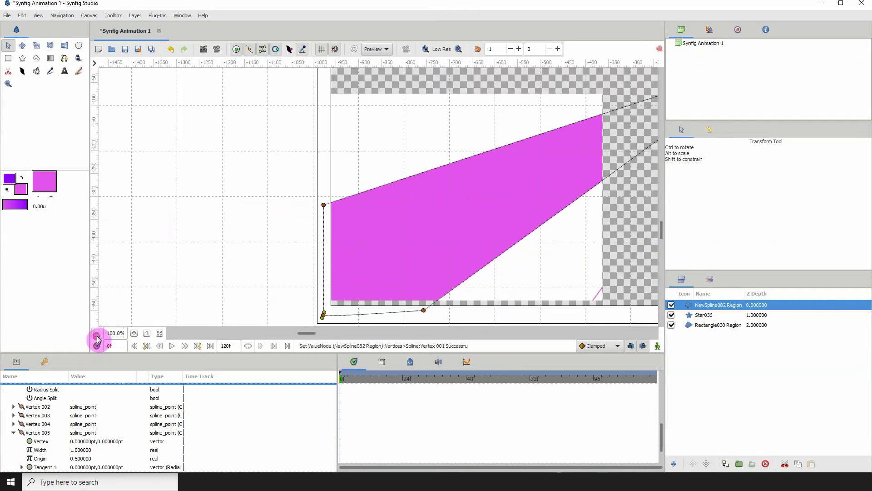
left_click(97, 335)
left_click_drag(598, 261, 451, 233)
left_click(96, 335)
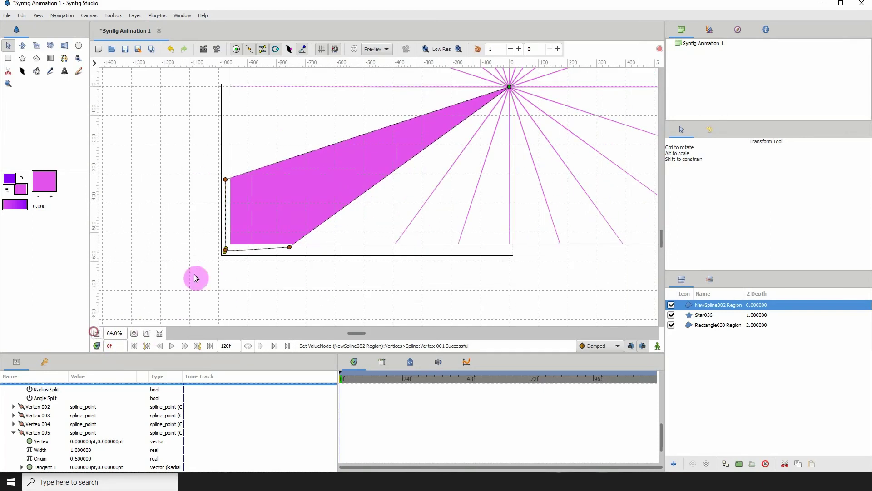
scroll(353, 183, "right", 5)
scroll(352, 184, "up", 3)
scroll(348, 181, "down", 2)
left_click_drag(332, 183, 387, 156)
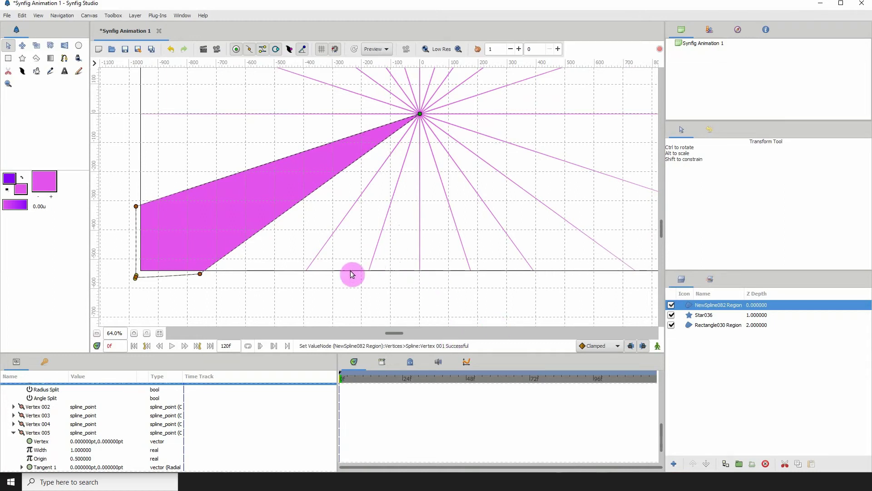
left_click_drag(407, 194, 378, 211)
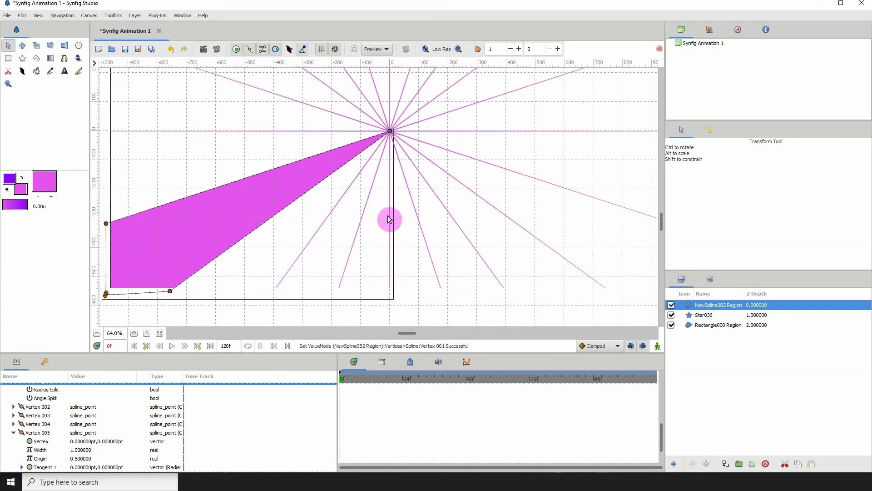
left_click_drag(383, 245, 408, 238)
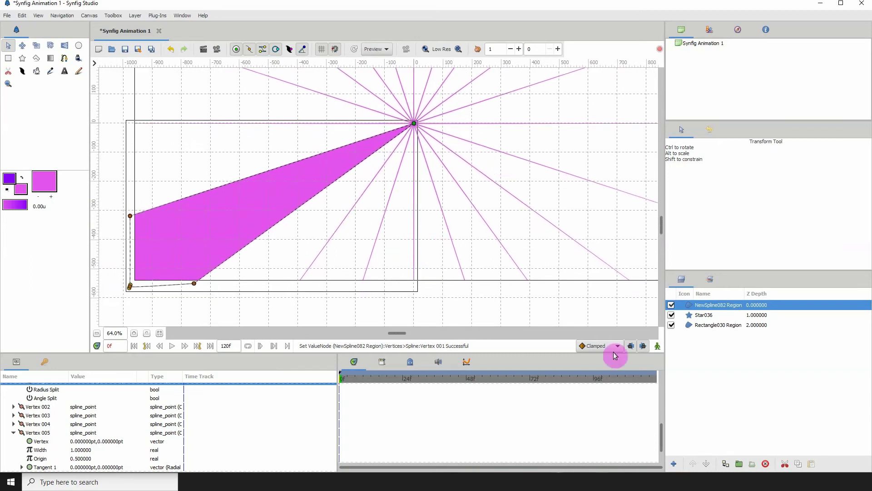
Rename the wedge's layer as stripe and duplicate it
left_click(712, 316)
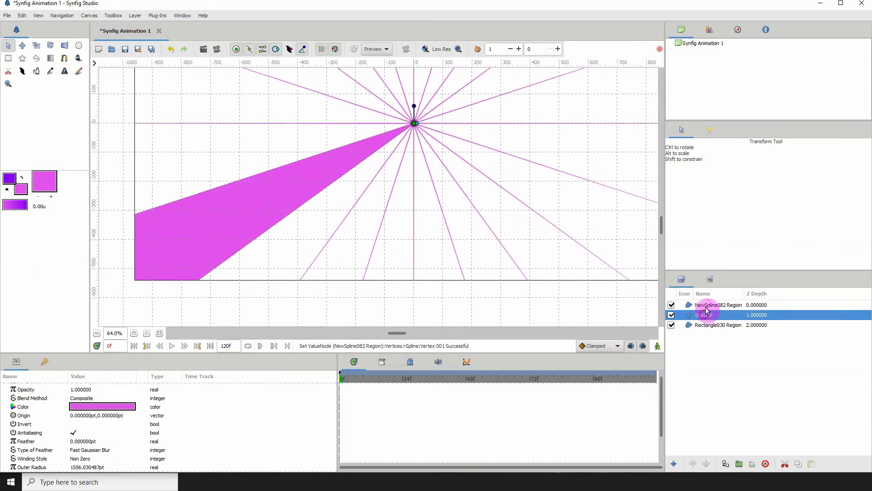
left_click(710, 306)
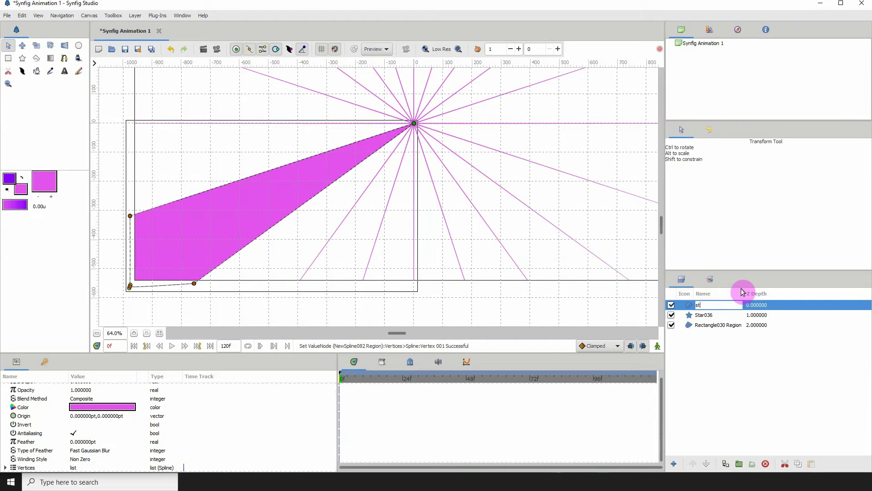
key("Return")
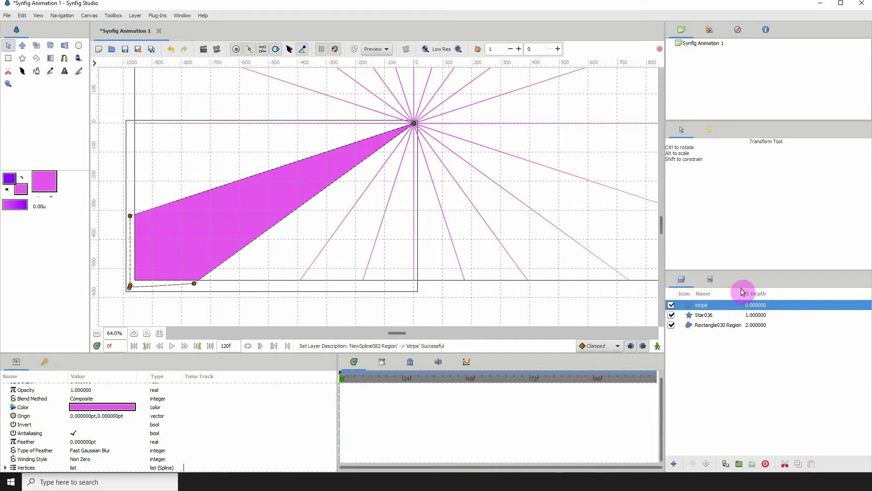
key("ctrl+v")
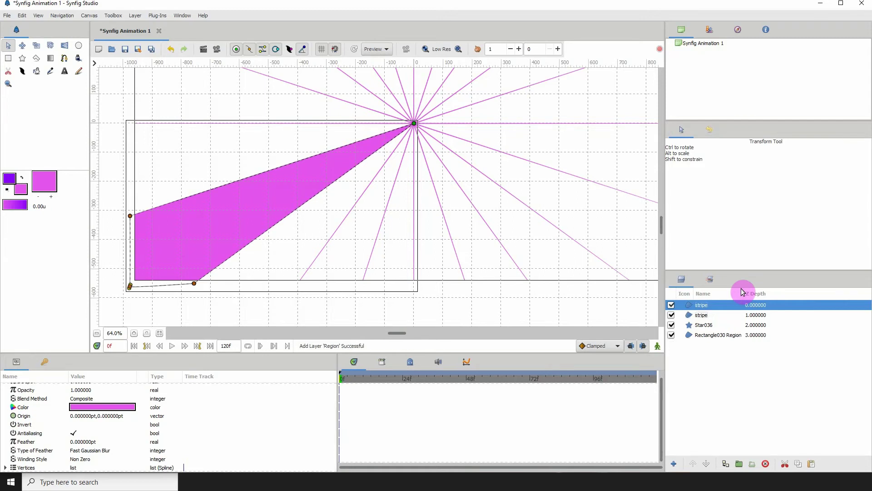
Move the copied stripe's outer vertices below the canvas to swing it towards the second ray gap below the first wedge
left_click_drag(181, 226, 277, 193)
left_click_drag(160, 160, 208, 194)
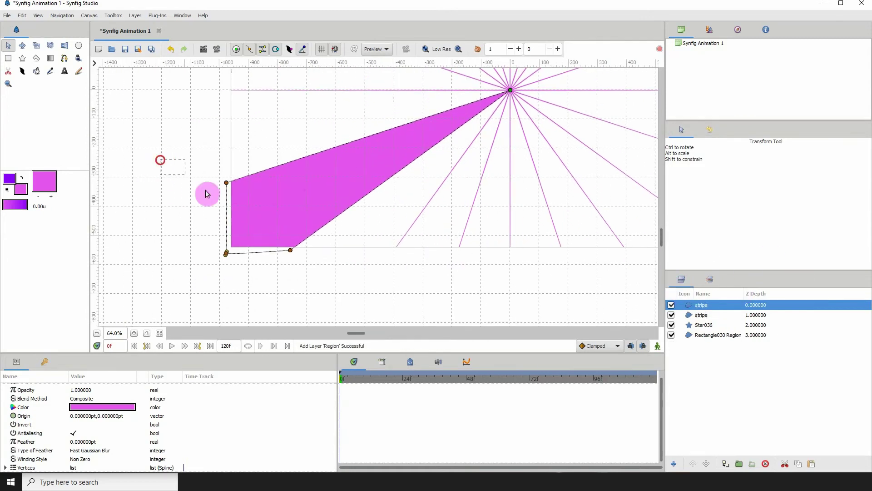
left_click(295, 233)
left_click_drag(290, 253, 515, 319)
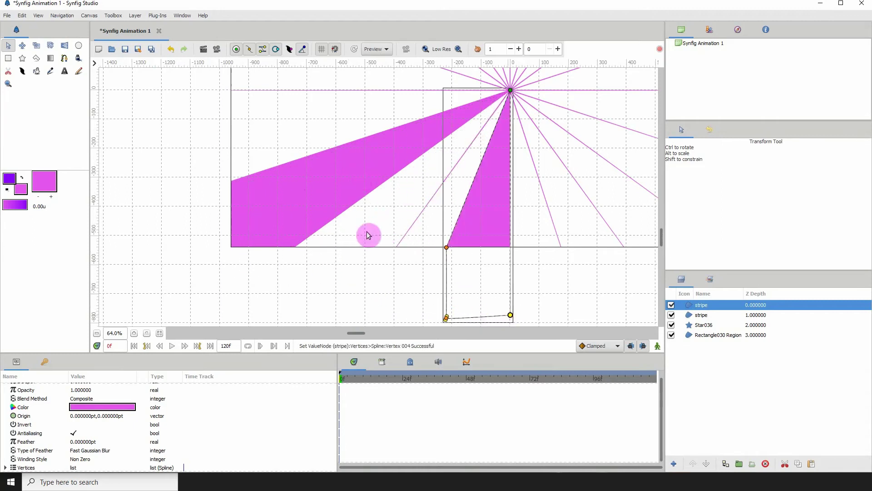
left_click_drag(448, 248, 382, 202)
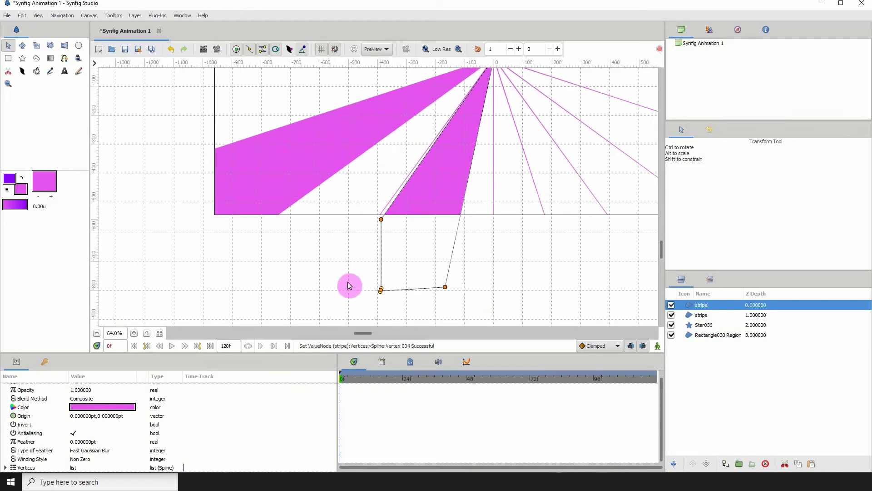
Remove the copied stripe's extra overlapping vertices at its lower-left outer corner
left_click_drag(338, 286, 394, 298)
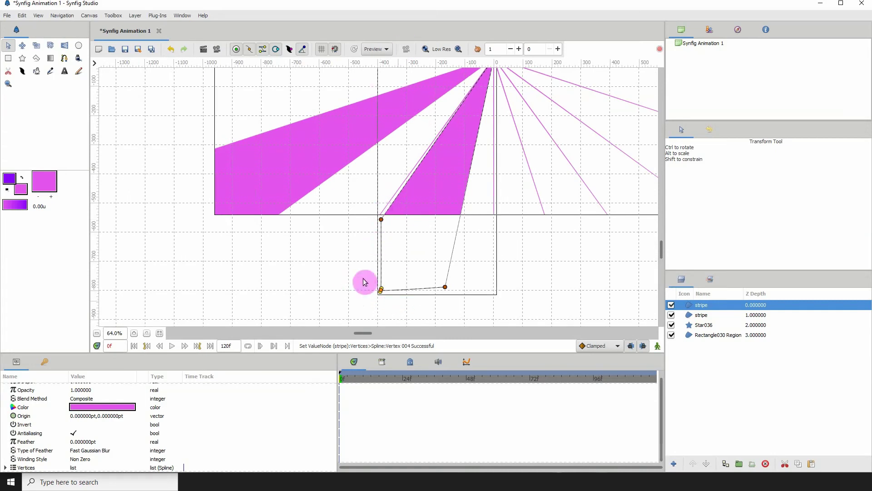
right_click(381, 290)
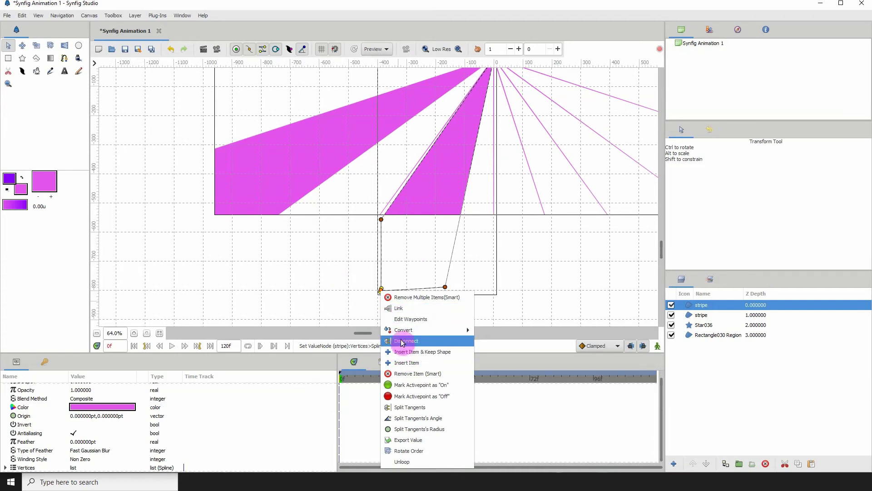
left_click(409, 374)
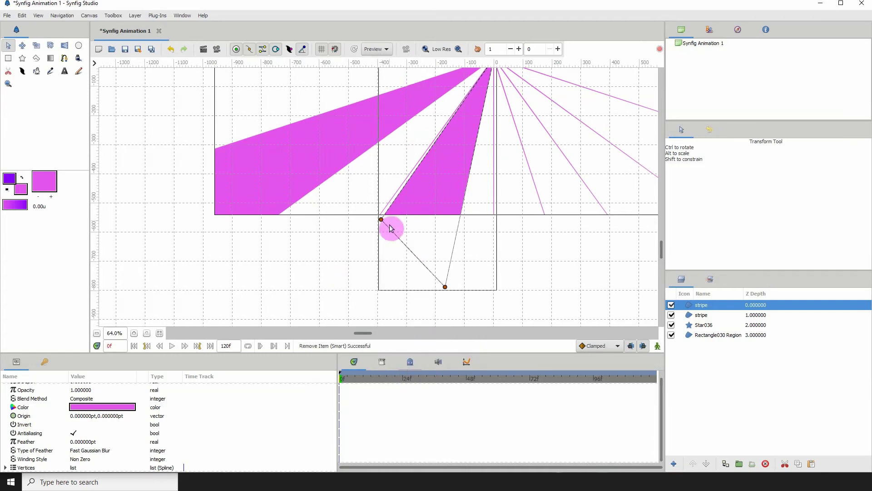
Move the copied stripe's two outer vertices just below the canvas so that both side edges lie along neighbouring rays
left_click_drag(444, 287, 433, 250)
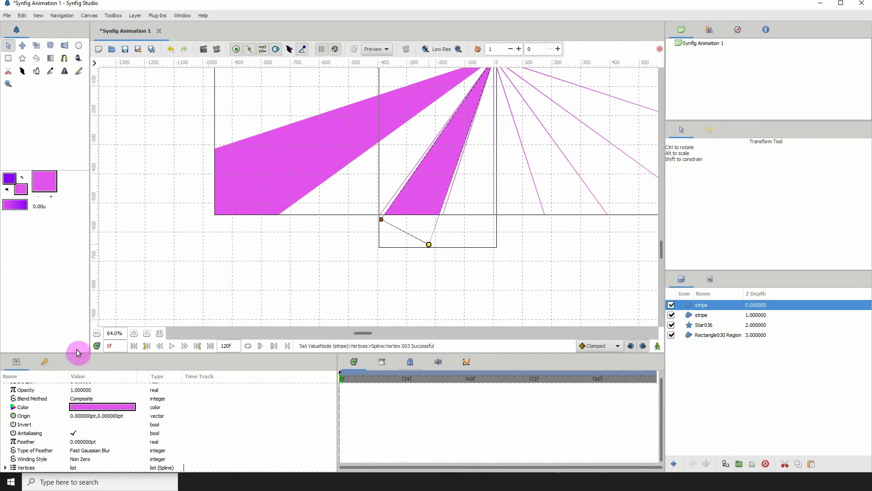
left_click(134, 334)
left_click(135, 334)
left_click(134, 334)
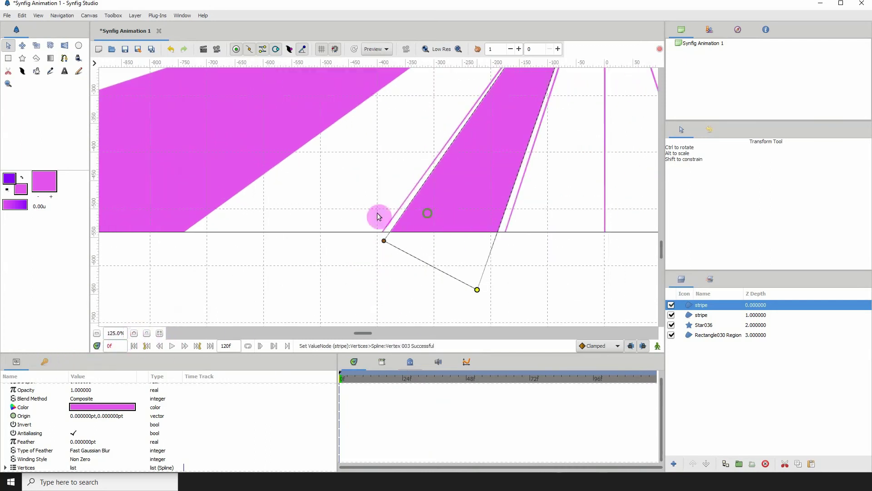
left_click_drag(456, 221, 378, 215)
left_click_drag(404, 282, 415, 272)
left_click(278, 265)
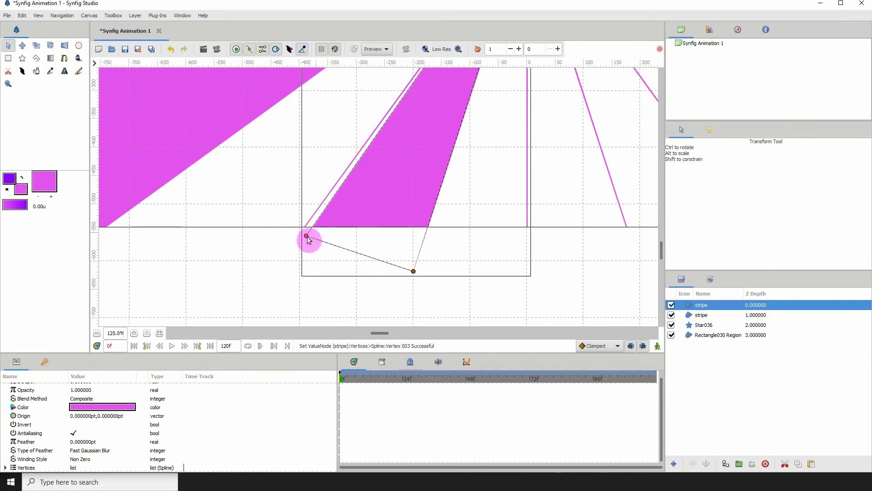
left_click_drag(308, 239, 302, 235)
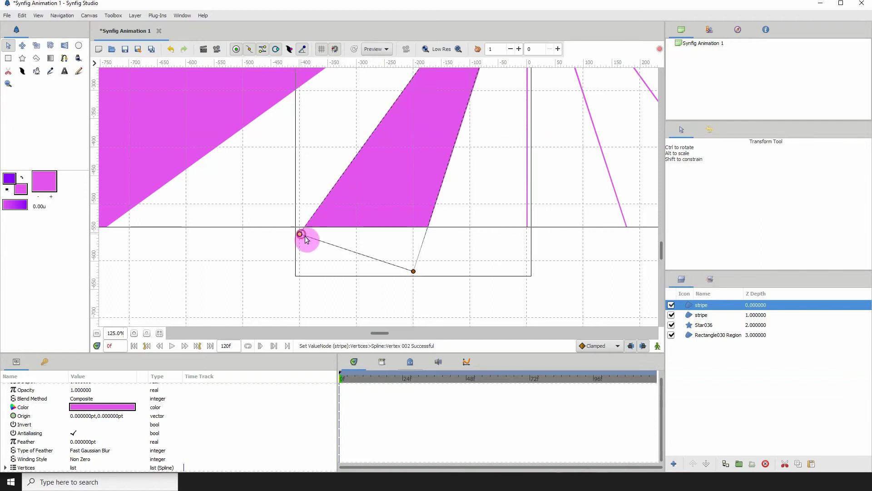
Examine the copied stripe's edges along their rays up to its tip at the star's centre
left_click_drag(448, 87, 362, 138)
left_click_drag(400, 92, 367, 191)
left_click_drag(411, 142, 372, 176)
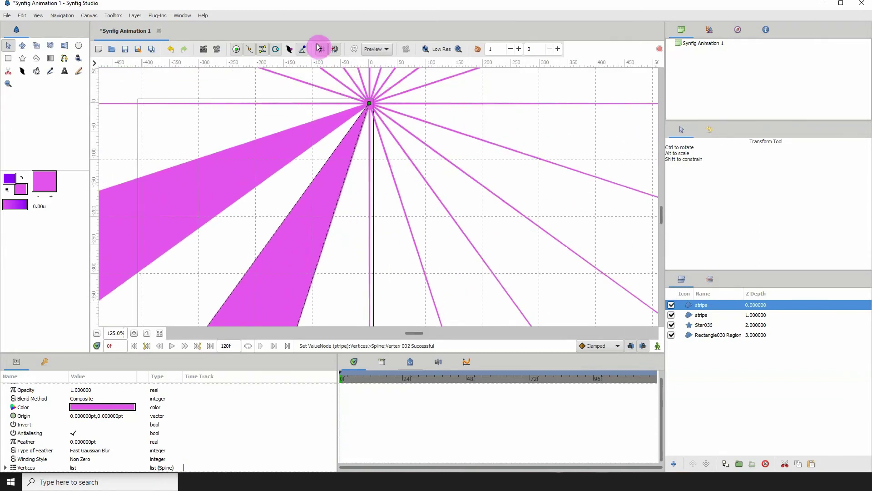
left_click(134, 335)
left_click(134, 335)
left_click_drag(280, 162, 256, 196)
left_click_drag(369, 78, 322, 160)
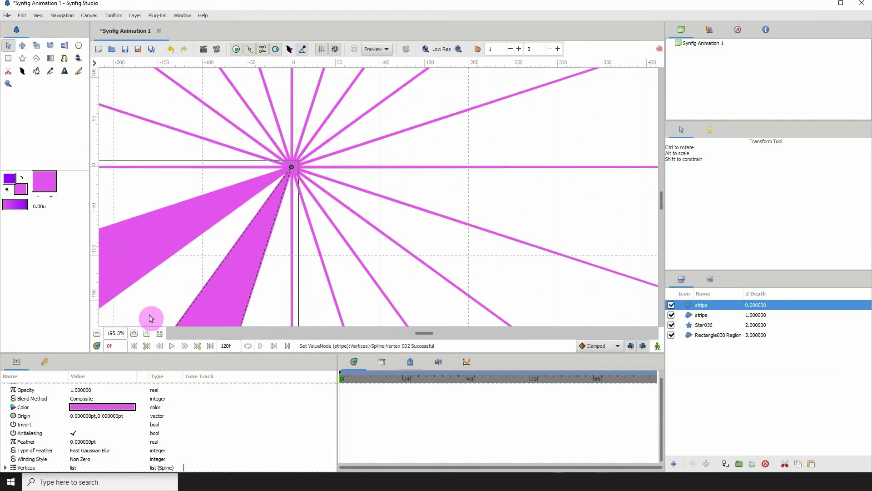
left_click(134, 334)
left_click(135, 335)
scroll(214, 204, "down", 3)
scroll(214, 204, "left", 5)
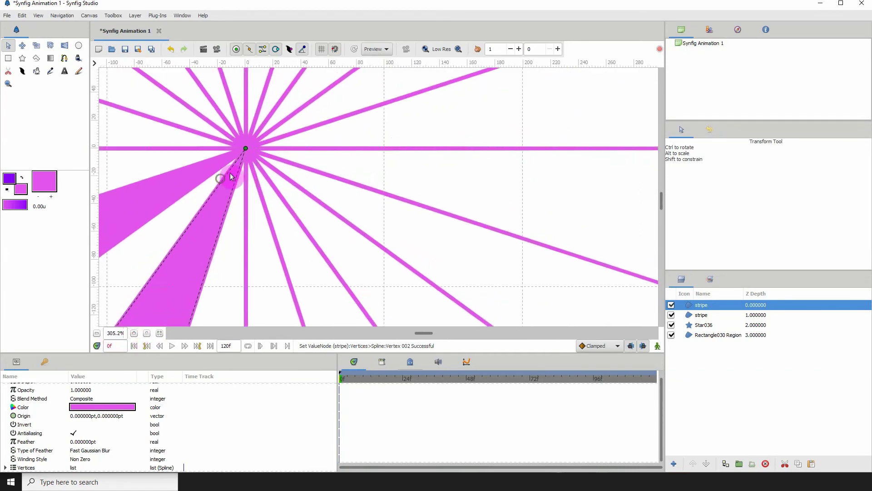
scroll(278, 186, "down", 3)
scroll(292, 150, "up", 4)
scroll(292, 150, "right", 3)
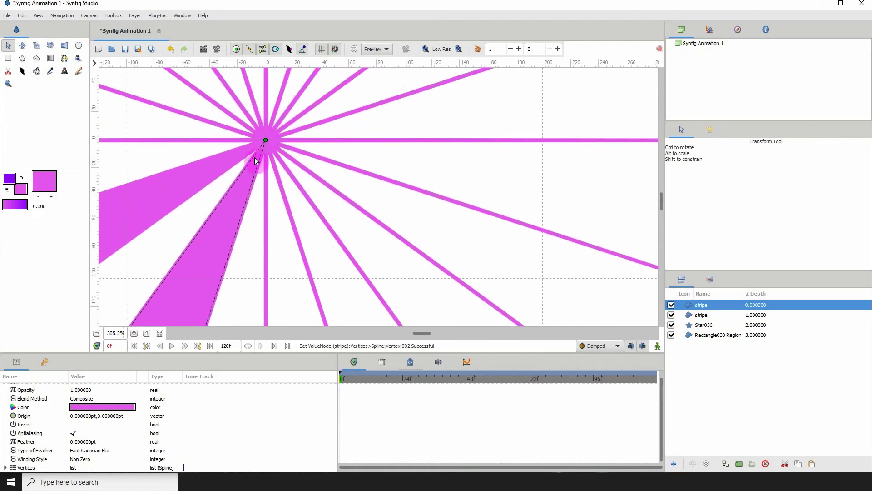
Duplicate the stripe and move the copy's outer vertices below the canvas into the gap just right of the downward vertical ray
scroll(318, 193, "down", 1)
scroll(318, 193, "left", 4)
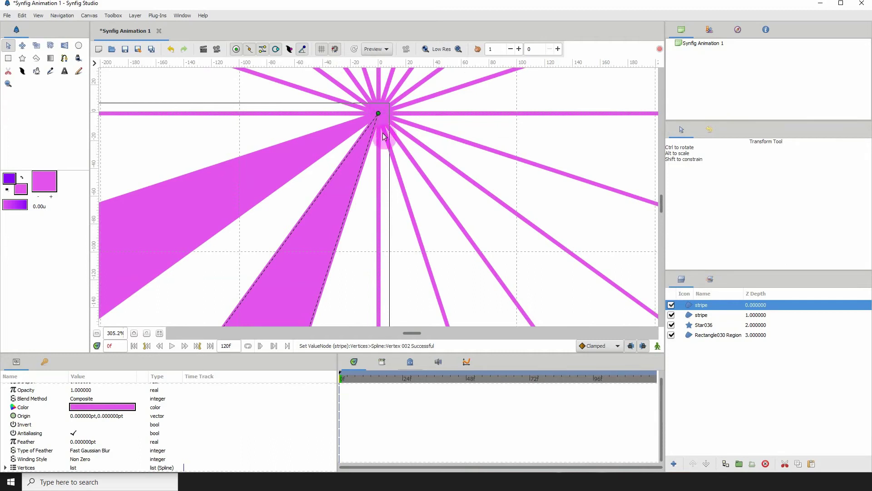
left_click(96, 335)
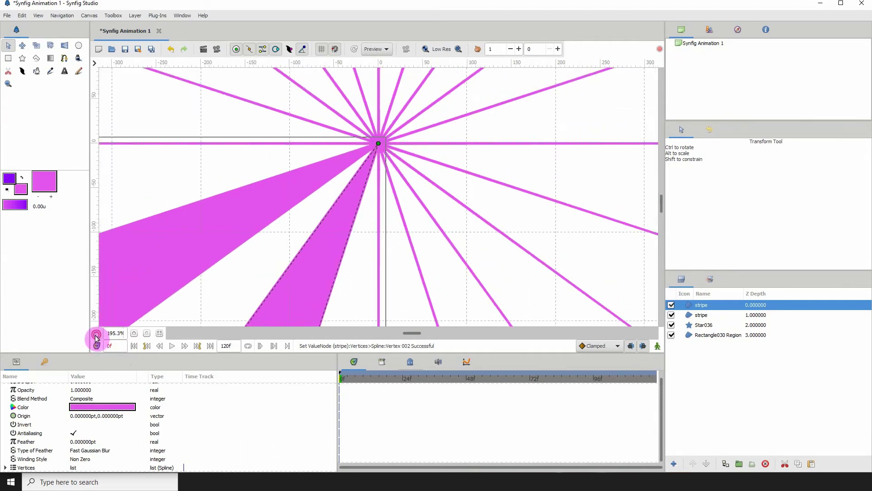
left_click(97, 335)
left_click(97, 335)
left_click(97, 335)
left_click_drag(374, 245, 318, 221)
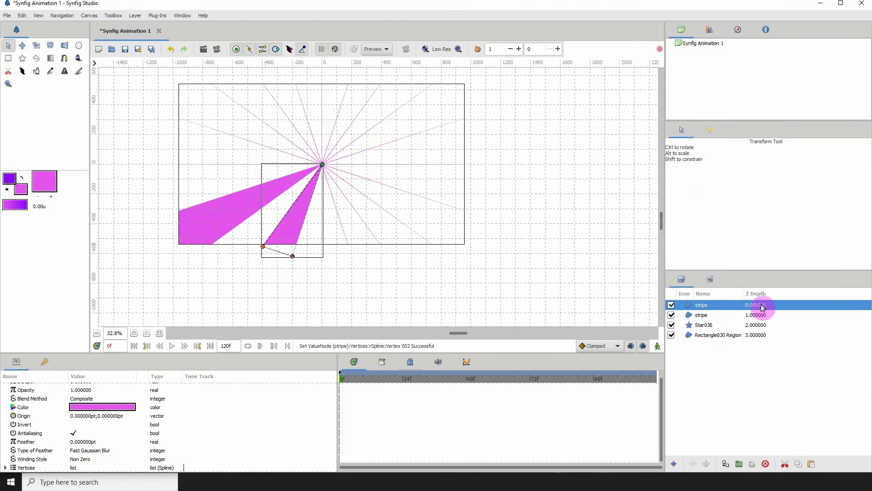
key("ctrl+v")
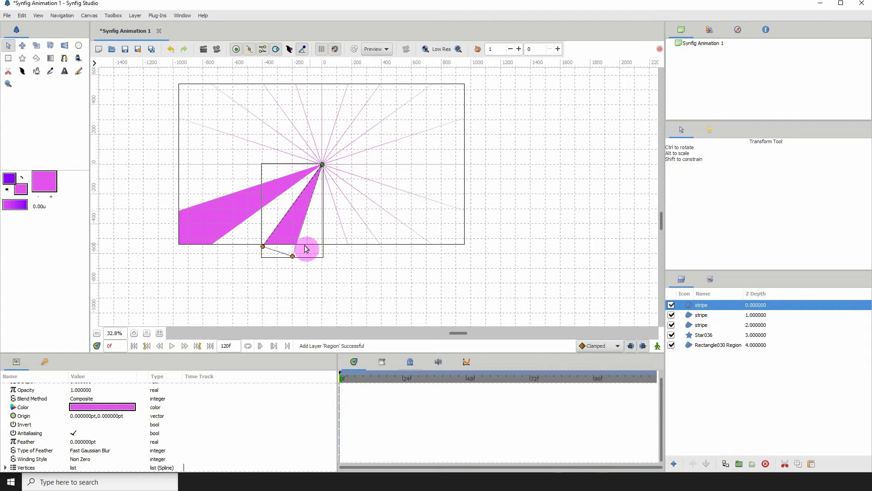
left_click_drag(293, 256, 367, 274)
left_click_drag(387, 272, 325, 268)
left_click(359, 263)
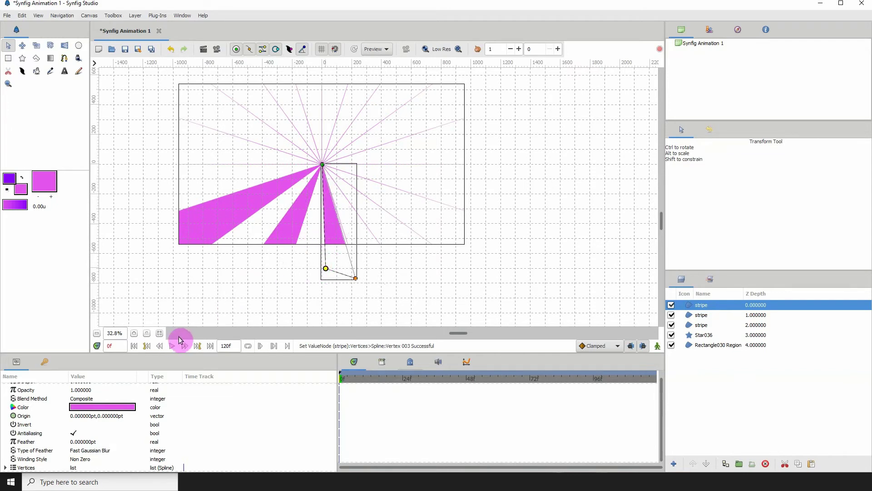
Adjust the copy's two outer vertices below the canvas so its edges follow the vertical ray and the neighbouring ray to its right
left_click(134, 333)
left_click(134, 333)
left_click(134, 333)
left_click(134, 333)
left_click_drag(254, 270, 271, 131)
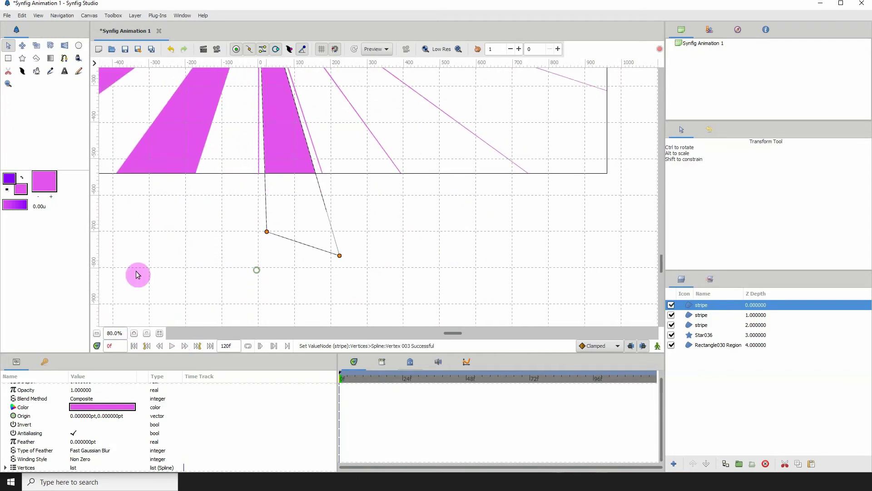
left_click(134, 333)
left_click(134, 333)
left_click_drag(218, 202, 273, 231)
left_click_drag(249, 278, 278, 270)
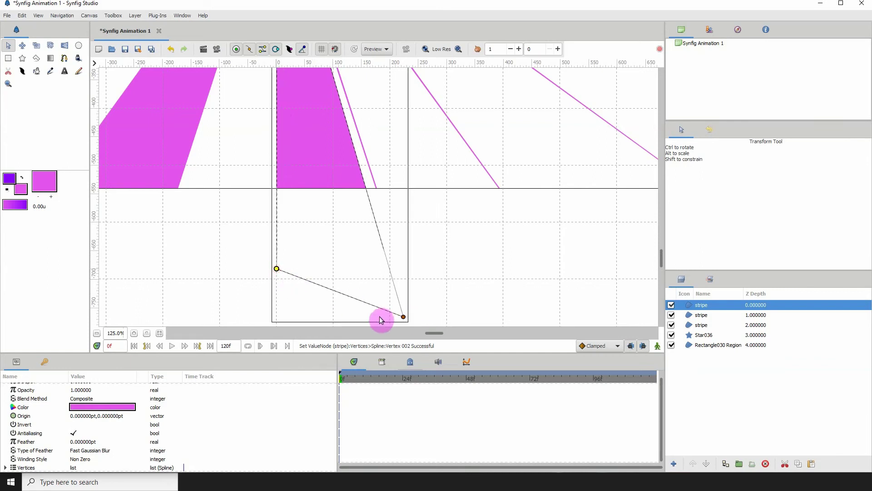
left_click(404, 317)
left_click_drag(403, 317, 404, 270)
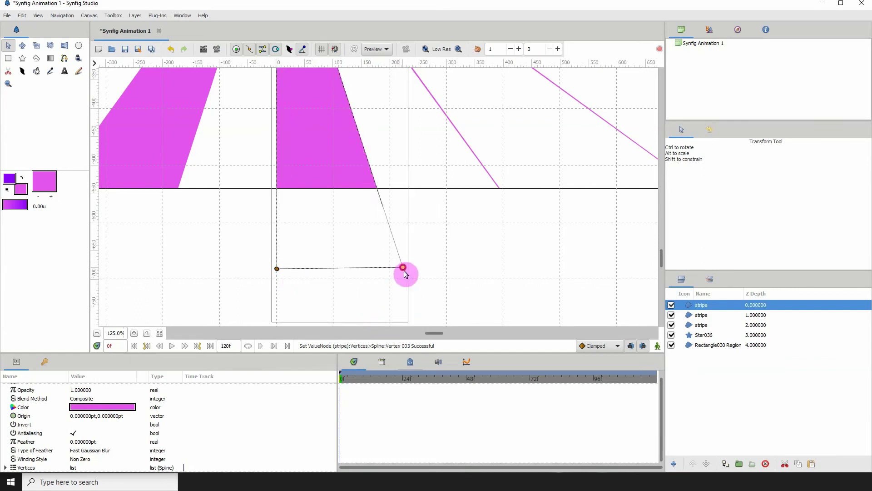
left_click_drag(298, 96, 309, 281)
left_click_drag(318, 171, 334, 183)
scroll(335, 186, "up", 2)
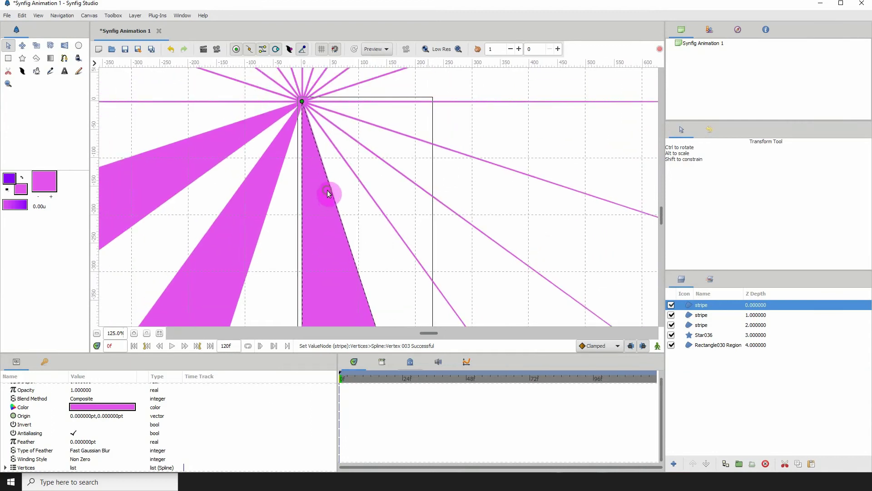
Duplicate the newest stripe and swing the copy's outer vertices below the canvas into the second ray gap to its right
scroll(328, 193, "down", 8)
left_click(97, 334)
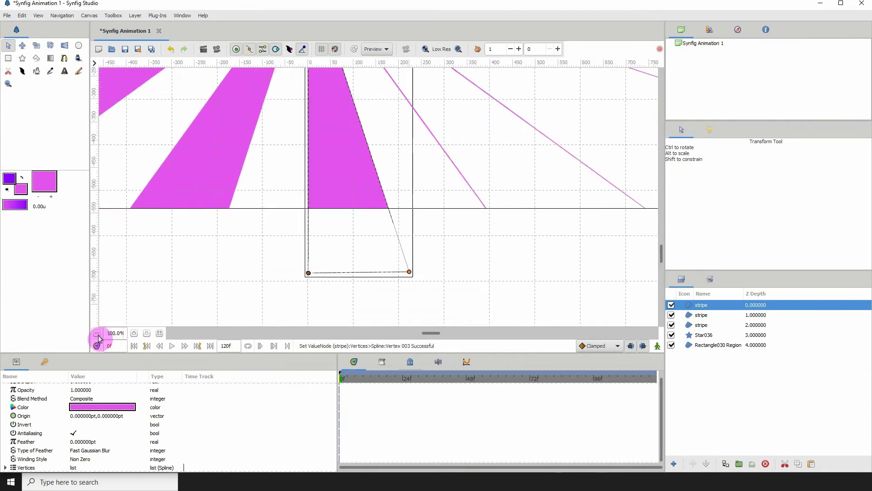
left_click(97, 334)
left_click(97, 334)
left_click(97, 333)
left_click(97, 333)
left_click(714, 315)
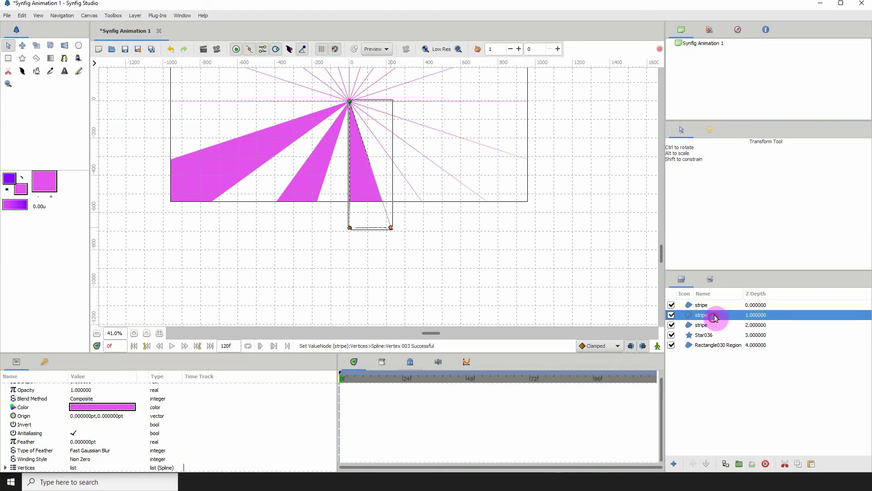
left_click(714, 305)
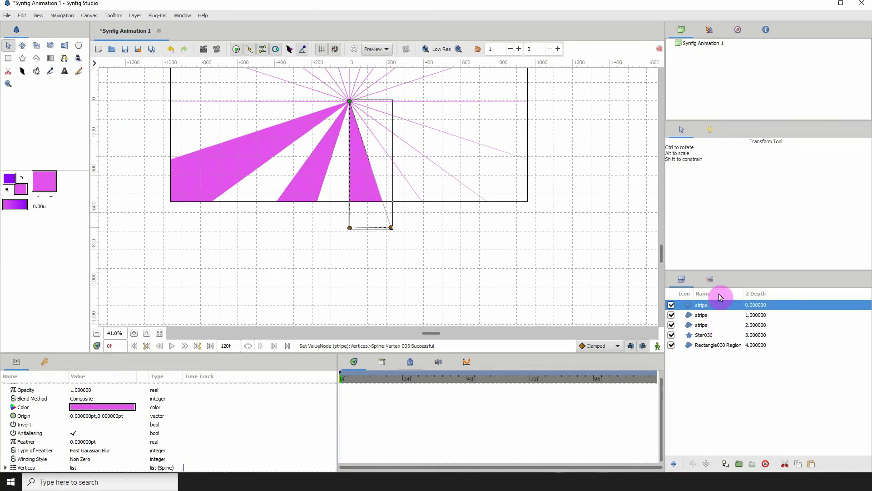
key("ctrl+v")
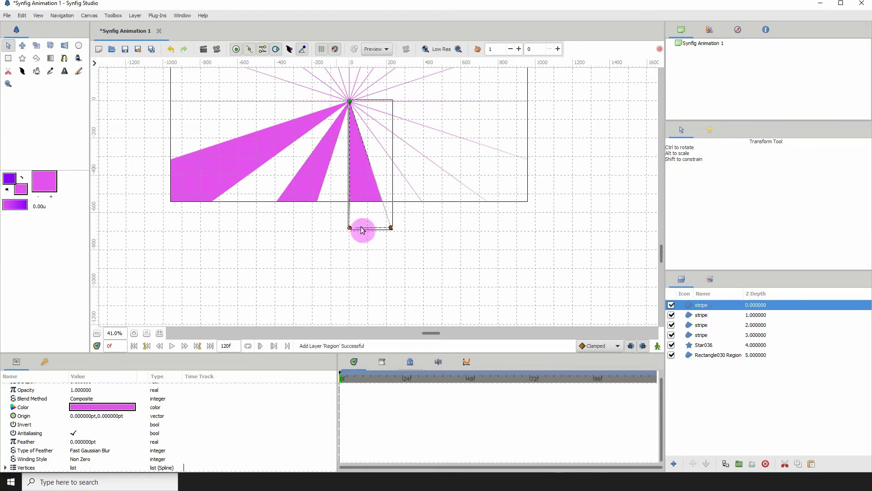
left_click_drag(308, 221, 442, 231)
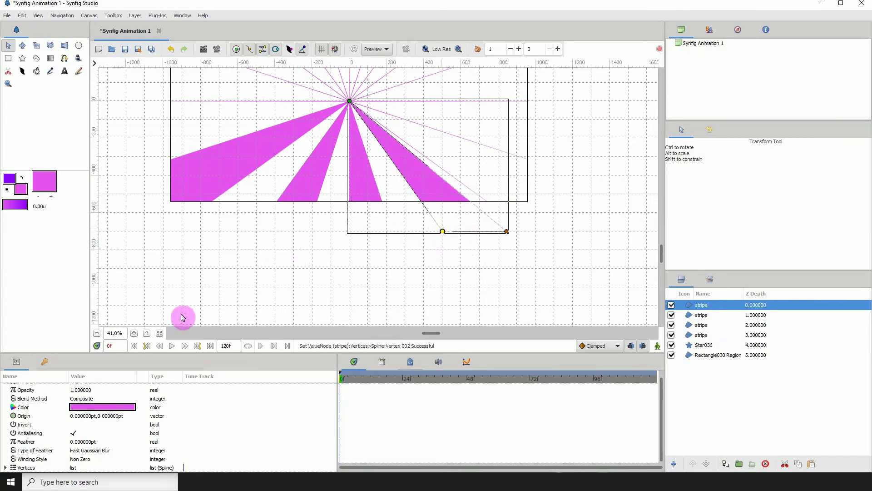
Align the copy's two outer vertices just below the canvas so that both side edges run along their neighbouring rays
left_click(134, 333)
left_click(134, 333)
left_click(134, 333)
left_click(134, 334)
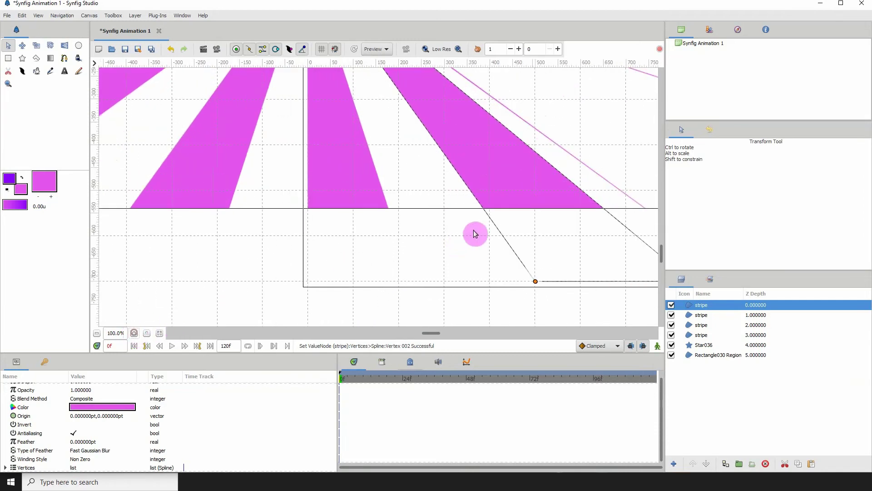
left_click_drag(550, 252, 450, 231)
left_click(134, 333)
left_click(391, 287)
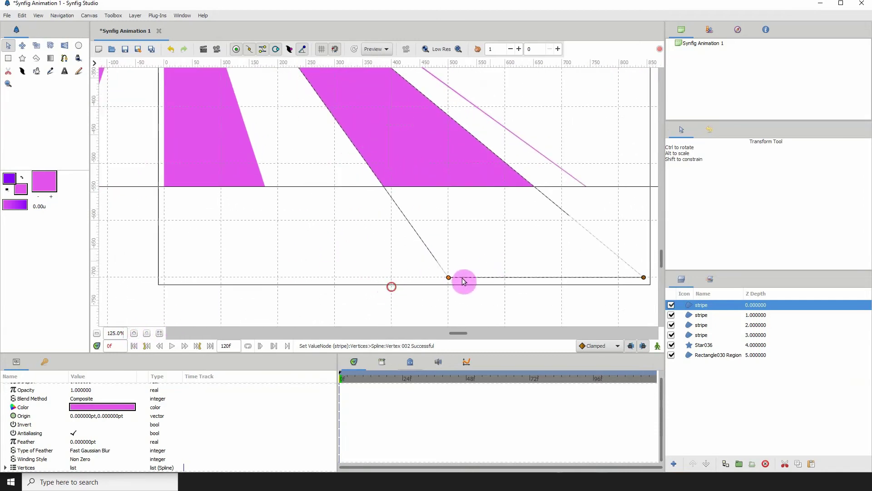
left_click_drag(449, 281, 436, 256)
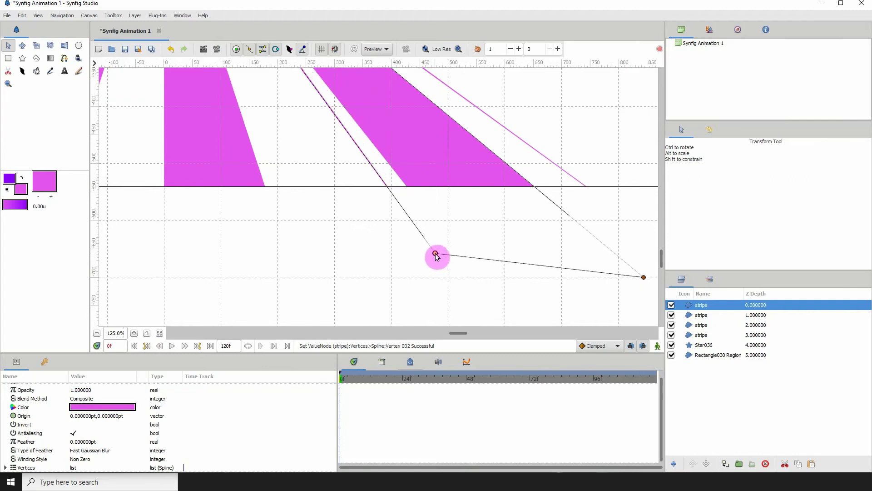
left_click_drag(533, 230, 430, 247)
left_click_drag(526, 308, 515, 231)
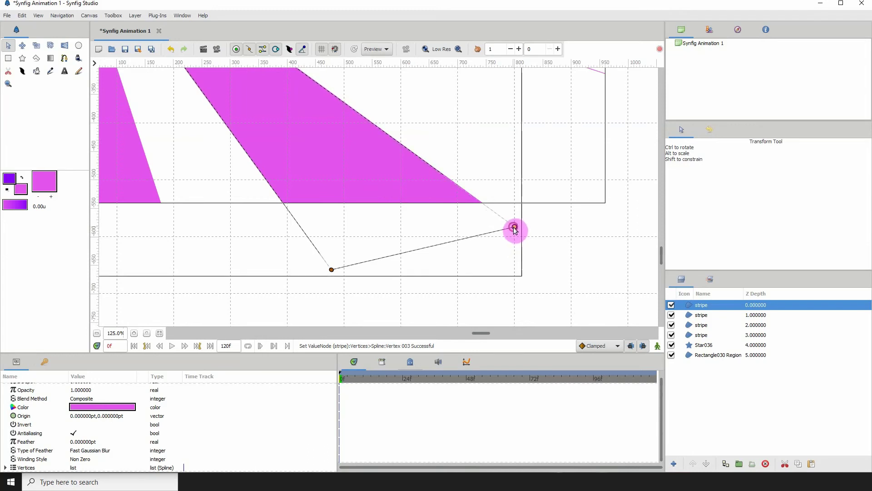
left_click_drag(303, 175, 314, 125)
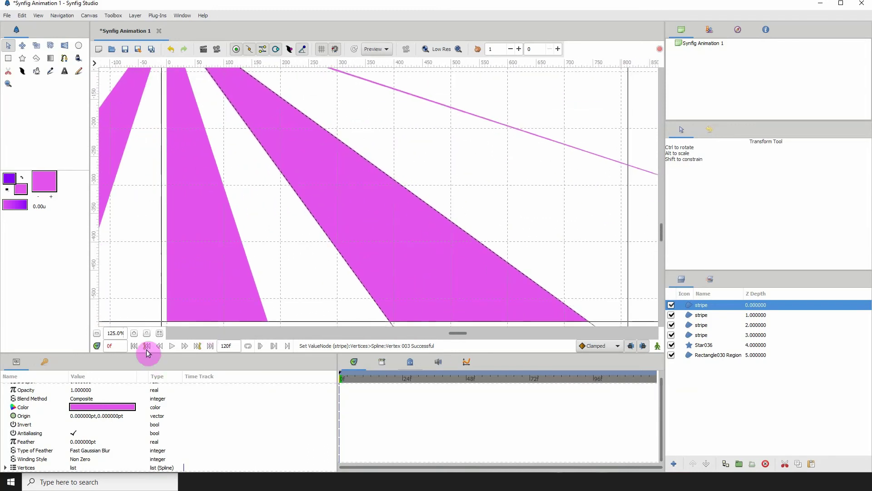
Duplicate the stripe again and move its outer vertices past the canvas's right edge, between the horizontal ray and the first ray below
left_click(97, 334)
left_click(97, 334)
left_click(98, 334)
left_click(97, 334)
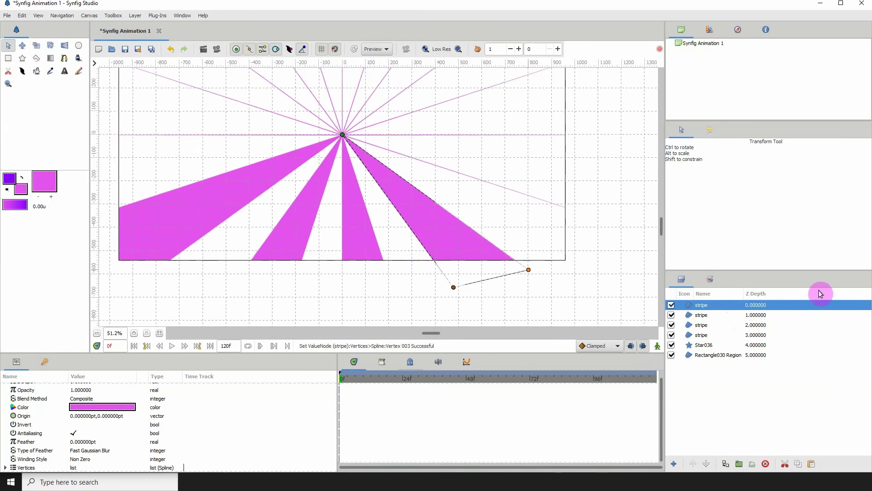
key("ctrl+v")
left_click_drag(396, 281, 598, 162)
left_click_drag(454, 288, 592, 135)
left_click_drag(571, 191, 594, 167)
left_click_drag(581, 181, 590, 215)
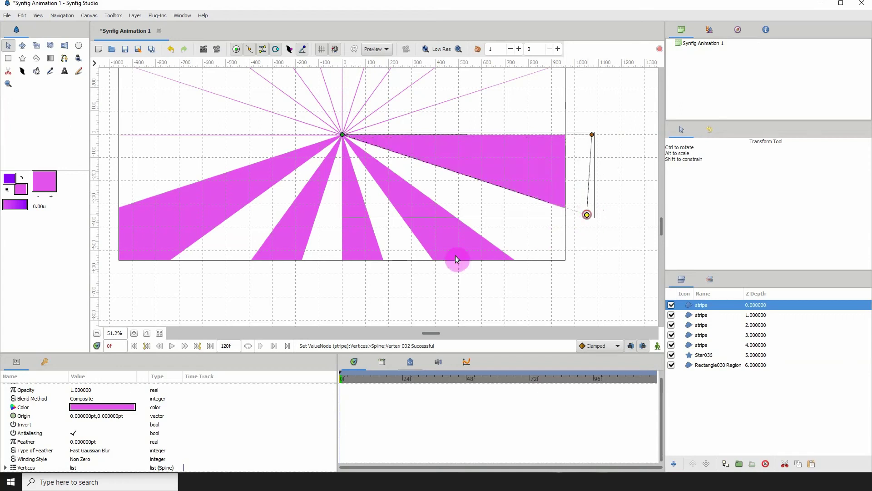
Move the copy's lower outer vertex closer to the canvas's right edge while keeping the edge along its ray
left_click(134, 333)
left_click_drag(569, 174, 280, 159)
left_click_drag(535, 197, 386, 190)
left_click(134, 335)
left_click(389, 234)
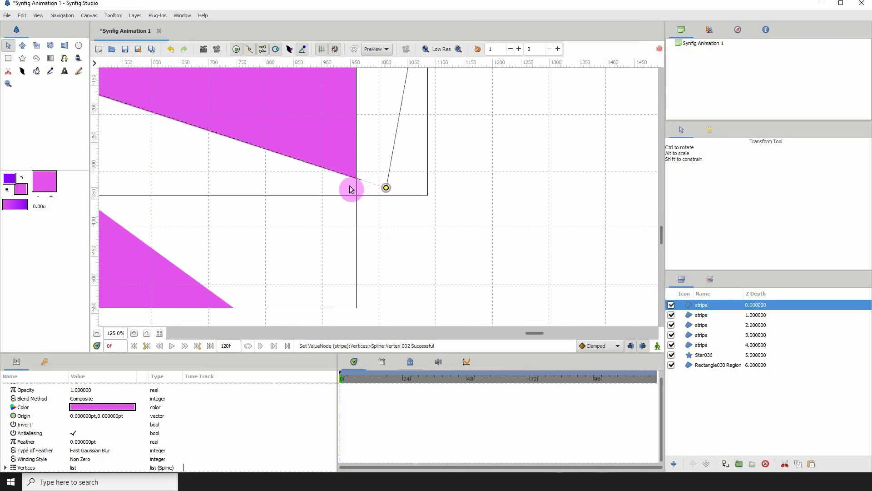
Toggle the newest stripe layer off and on to examine it against the guide rays
left_click(97, 335)
left_click(97, 335)
left_click(97, 335)
left_click(96, 337)
left_click(96, 337)
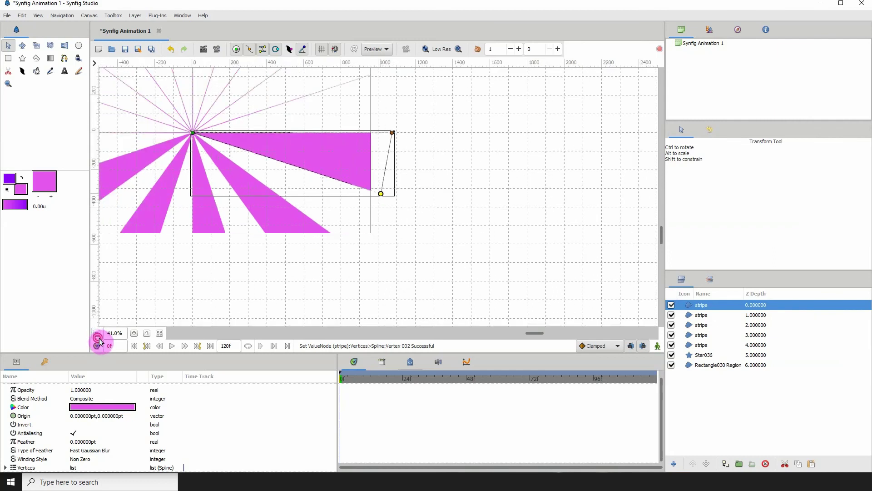
left_click(96, 337)
left_click_drag(150, 220, 238, 222)
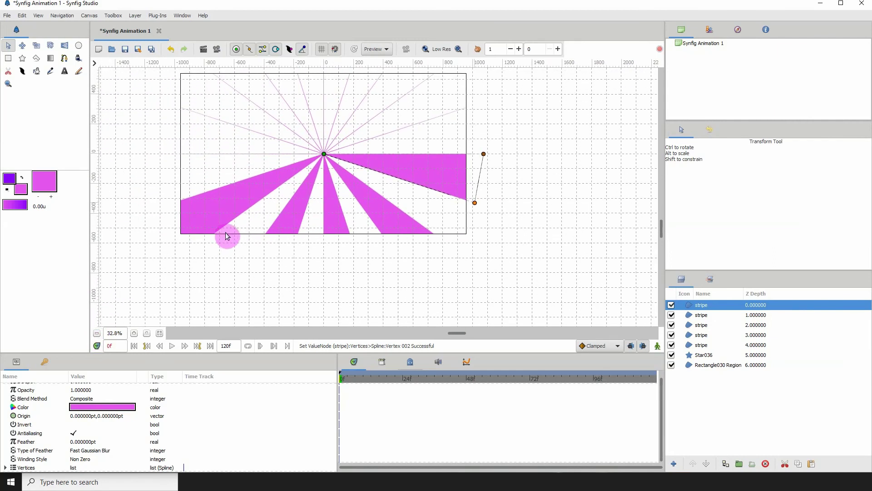
left_click(672, 305)
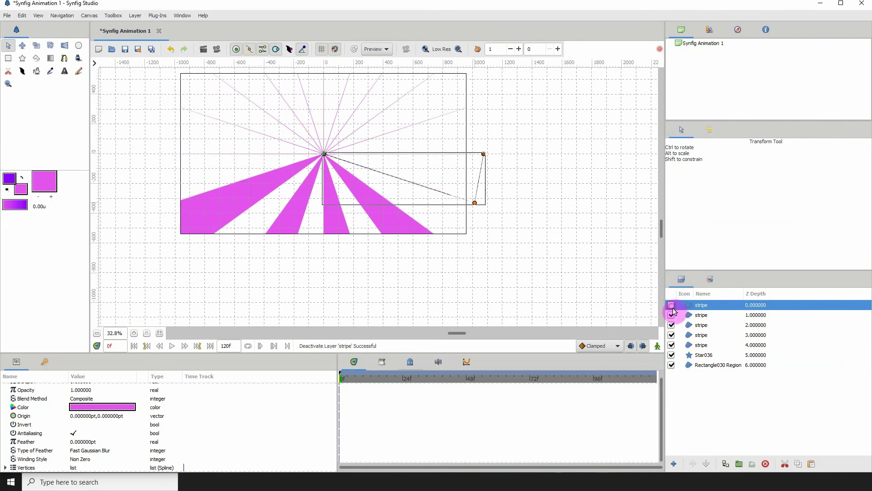
left_click(671, 306)
left_click(671, 307)
left_click(671, 307)
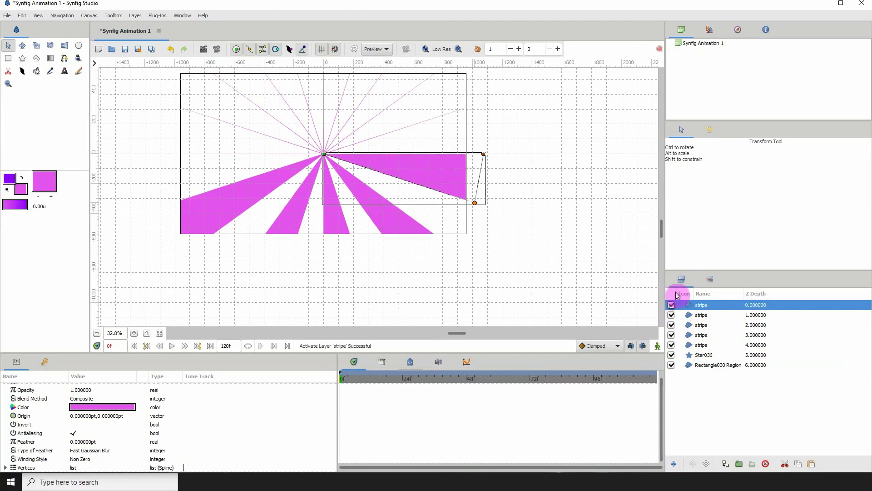
Group the five stripe layers into one group layer
left_click_drag(380, 196, 403, 233)
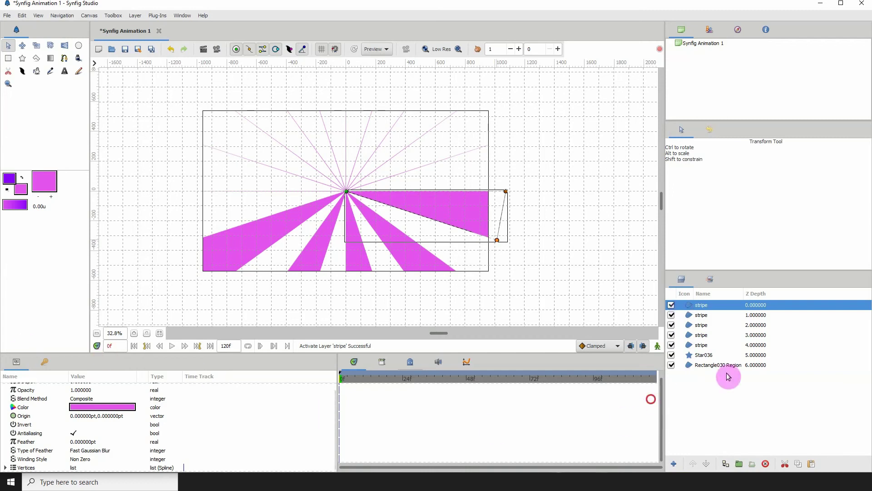
left_click(703, 346, "shift")
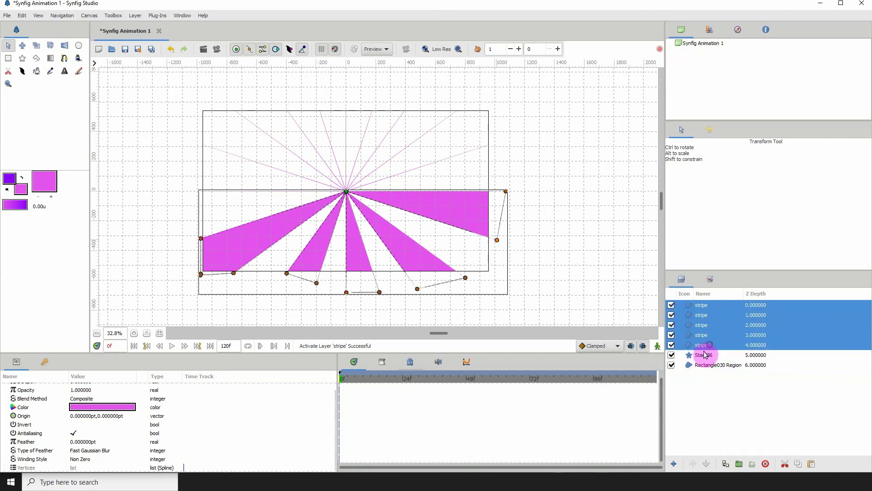
left_click(739, 464)
left_click(706, 306)
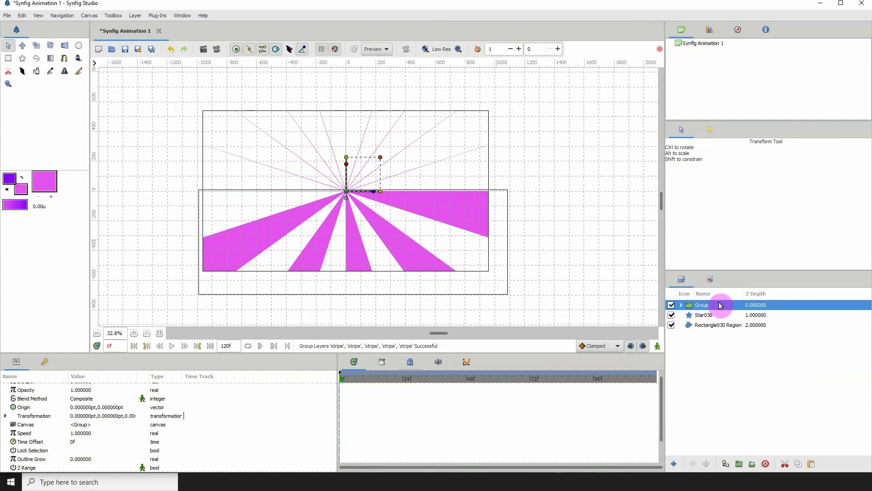
Duplicate the stripe group and select the upper copy
key("ctrl+v")
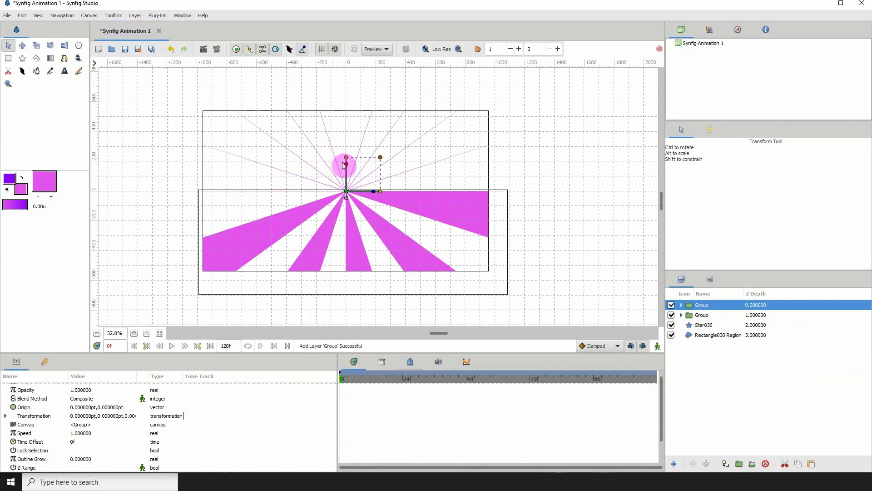
left_click(702, 315)
left_click(702, 306)
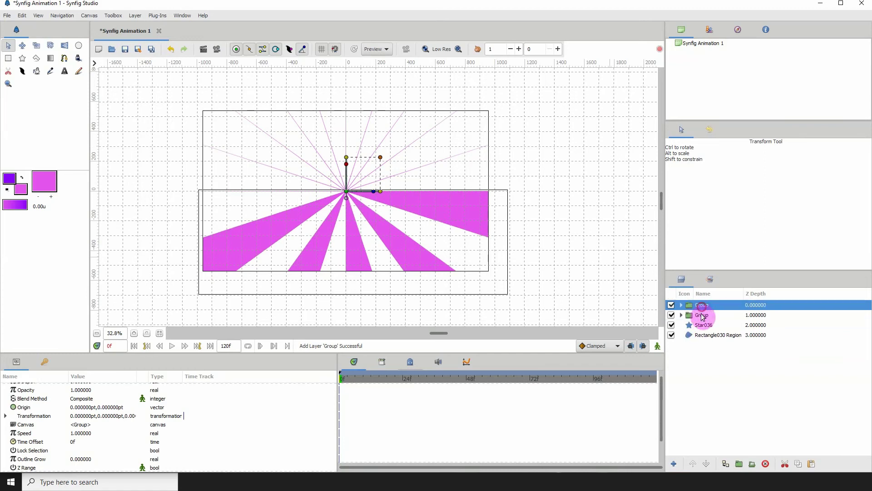
Flip the copied group vertically about the star's centre and stretch its vertical scale until its stripes line up with the upper rays
left_click(346, 158)
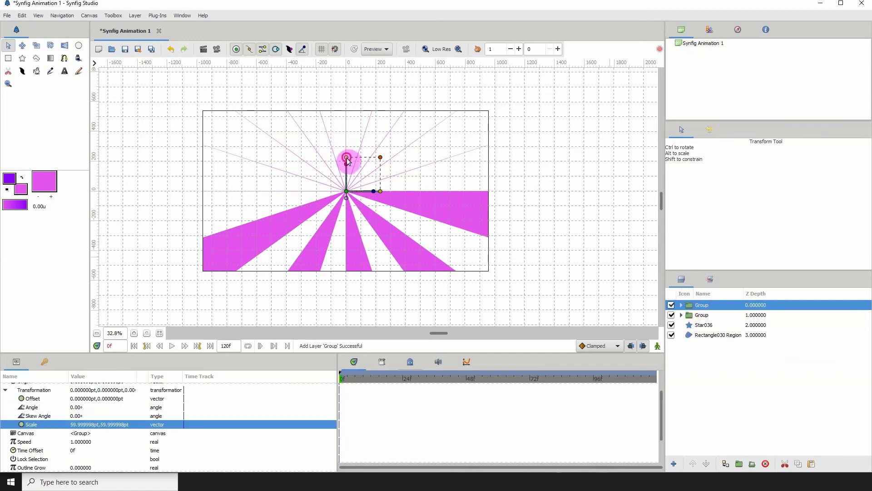
left_click_drag(347, 159, 348, 207)
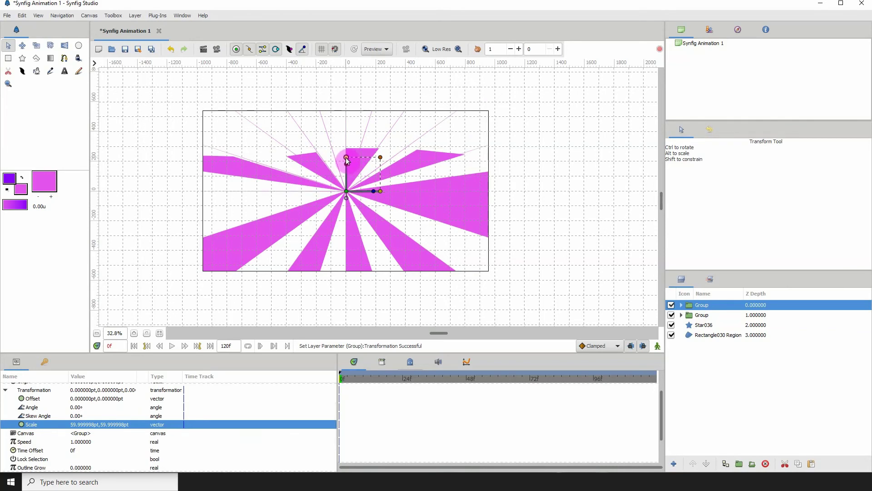
mouse_move(346, 153)
left_mouse_down()
mouse_move(345, 146)
mouse_move(347, 160)
left_mouse_up()
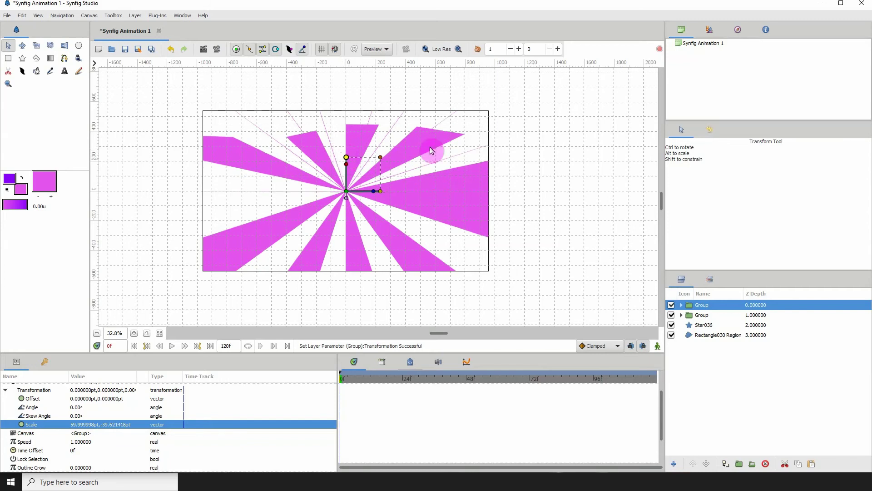
key("Up")
key("Up")
key("Up")
key("Up")
key("Up")
key("Up")
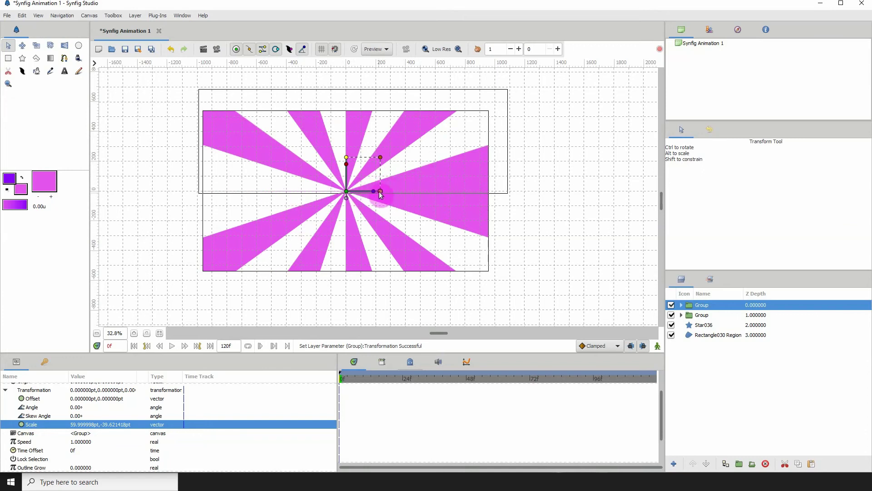
Flip the upper stripe group horizontally about the star's centre and widen its horizontal scale until its stripes line up with the upper rays
left_click_drag(381, 191, 319, 191)
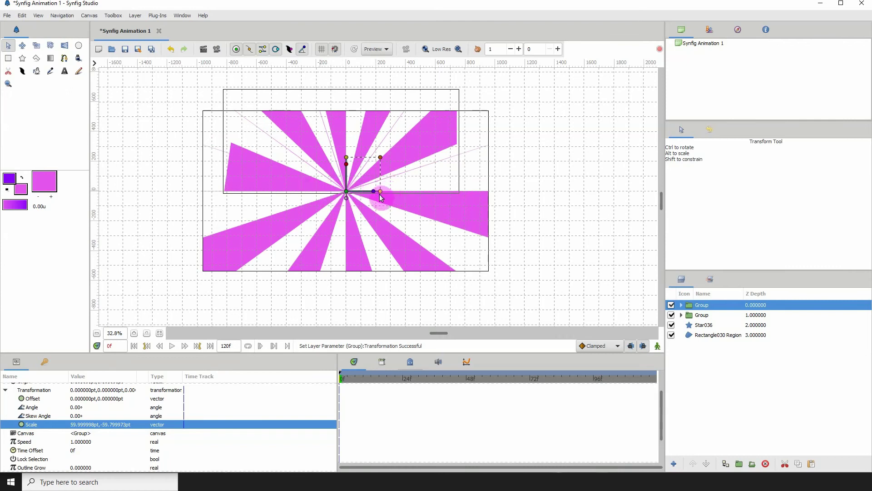
left_click_drag(380, 196, 380, 195)
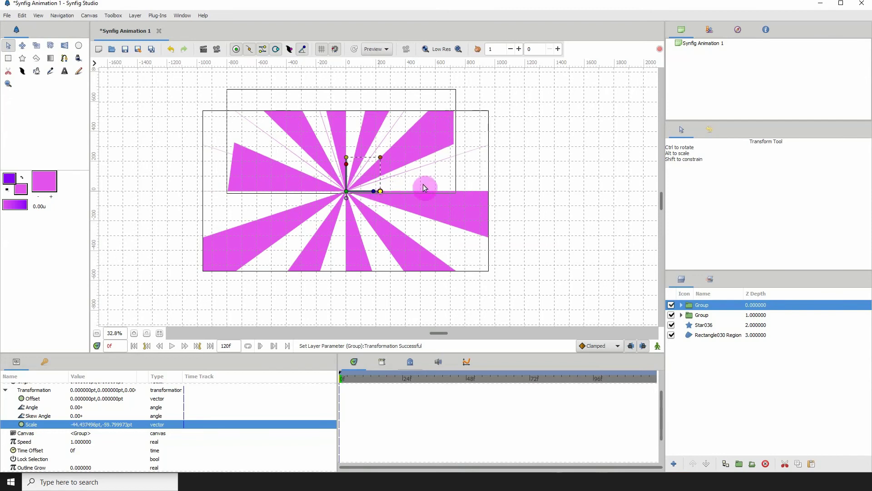
key("Right")
key("Right")
key("Right")
key("Right")
key("Right")
key("Right")
key("Right")
key("Right")
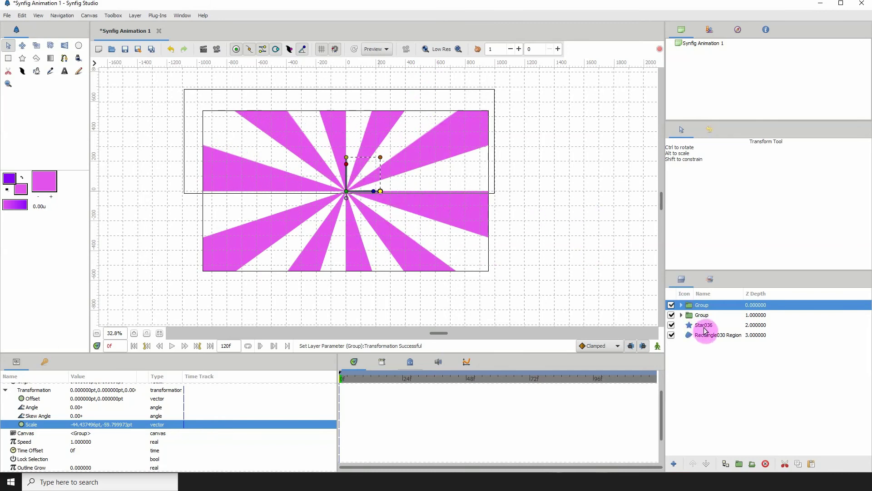
Delete the Star036 guide layer
left_click(748, 326)
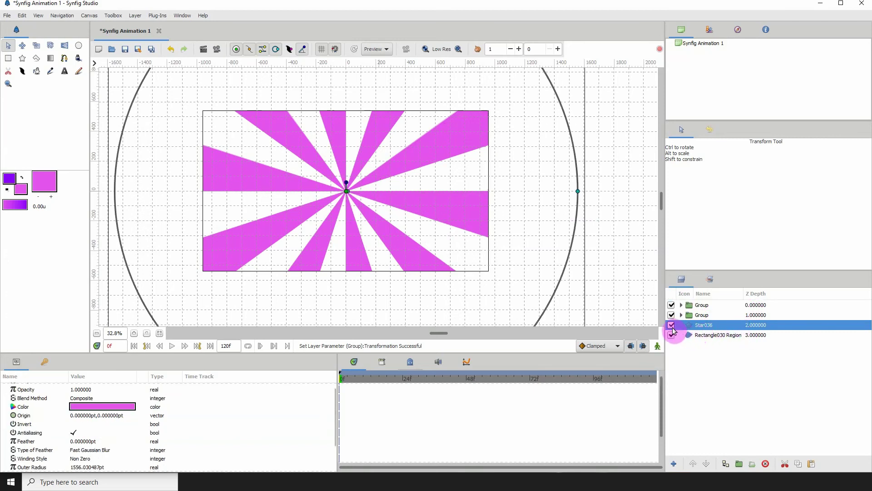
left_click(766, 464)
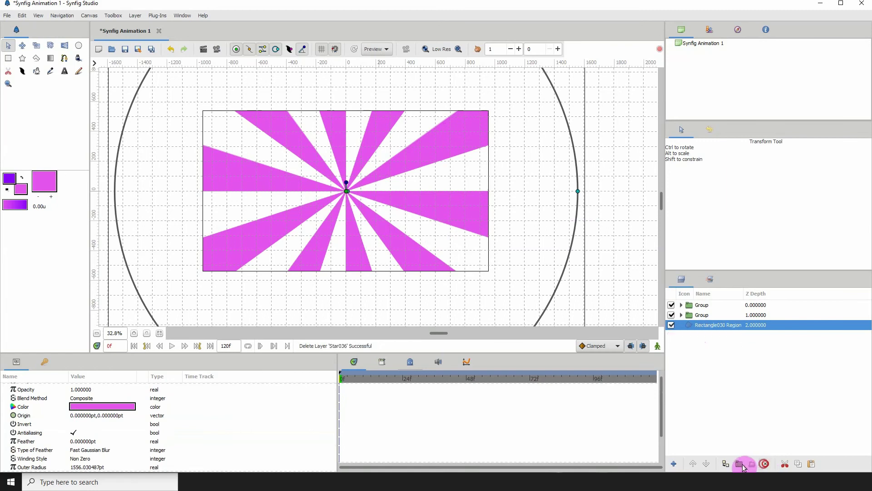
Set the Rectangle030 Region background's colour to dark purple #7E2284 and hide the canvas grid
left_click(711, 318)
left_click(705, 328)
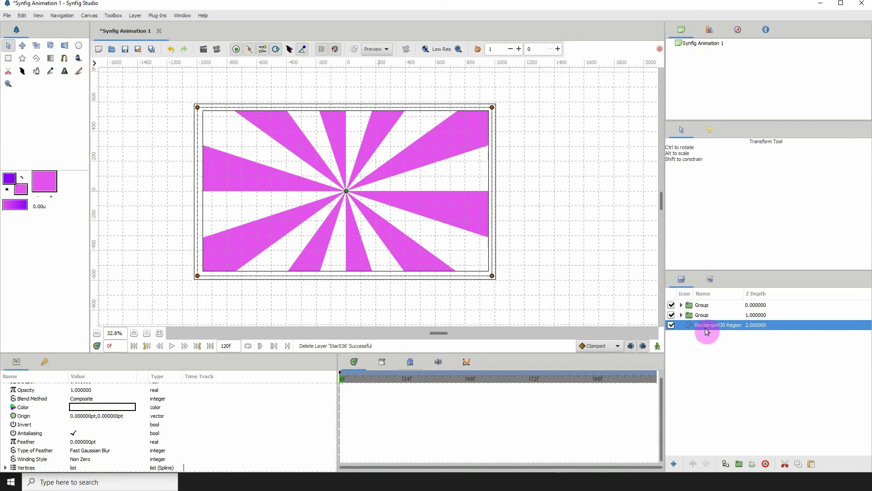
left_click(671, 325)
left_click(671, 325)
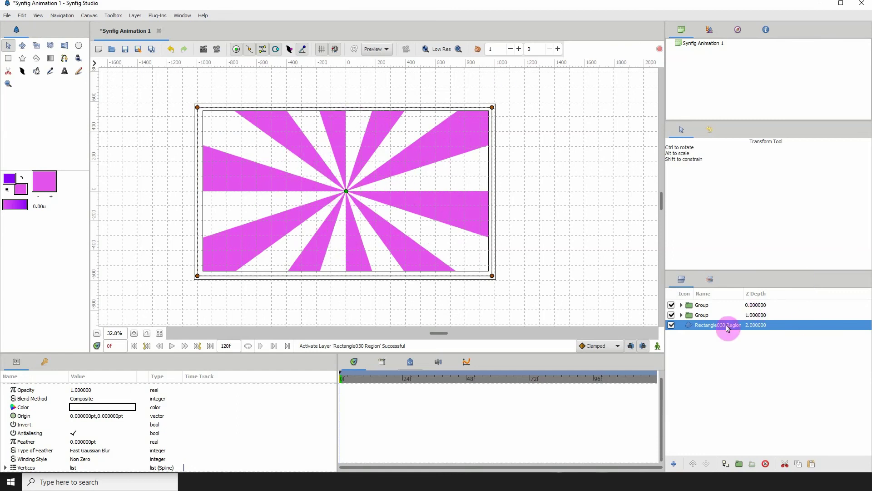
double_click(100, 404)
left_click(370, 246)
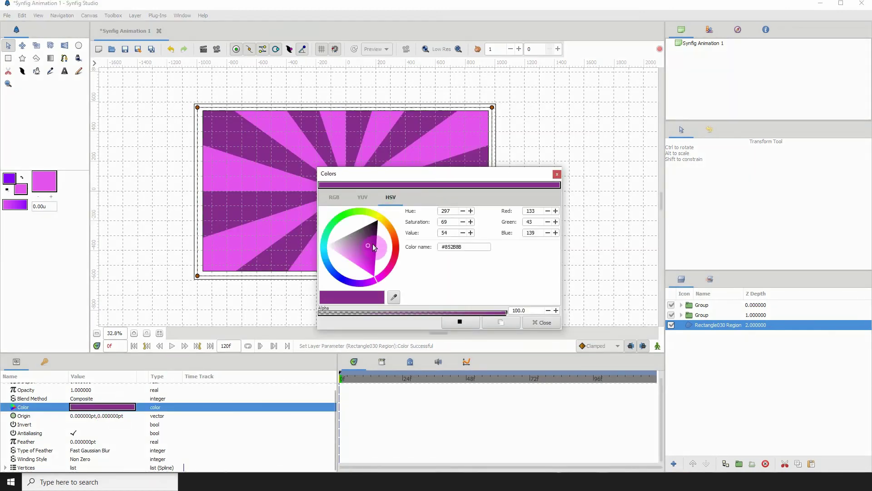
left_click_drag(373, 245, 377, 250)
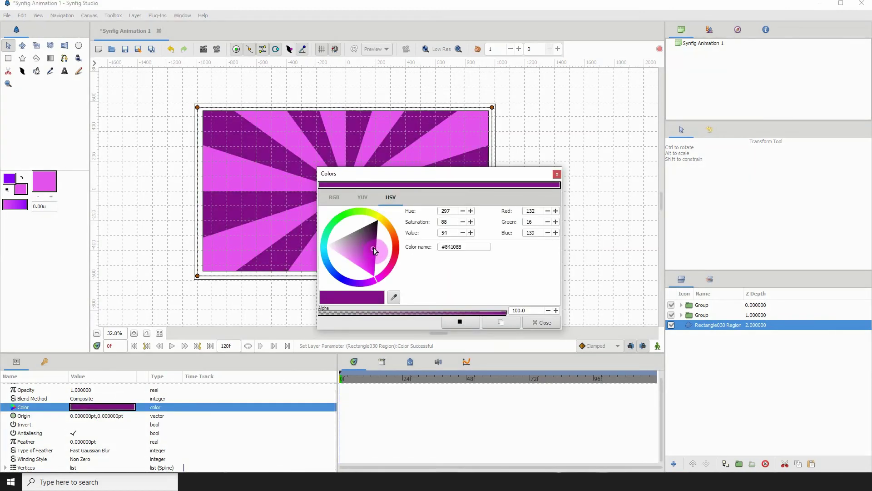
left_click(371, 245)
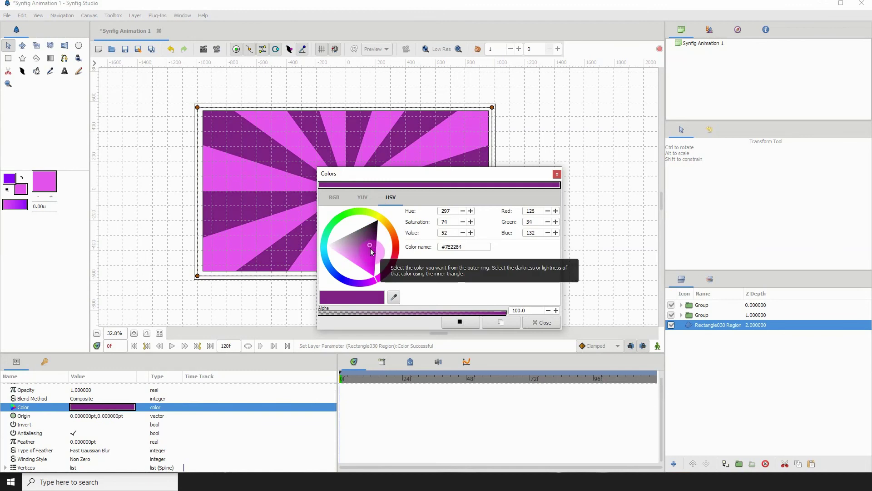
left_click(532, 322)
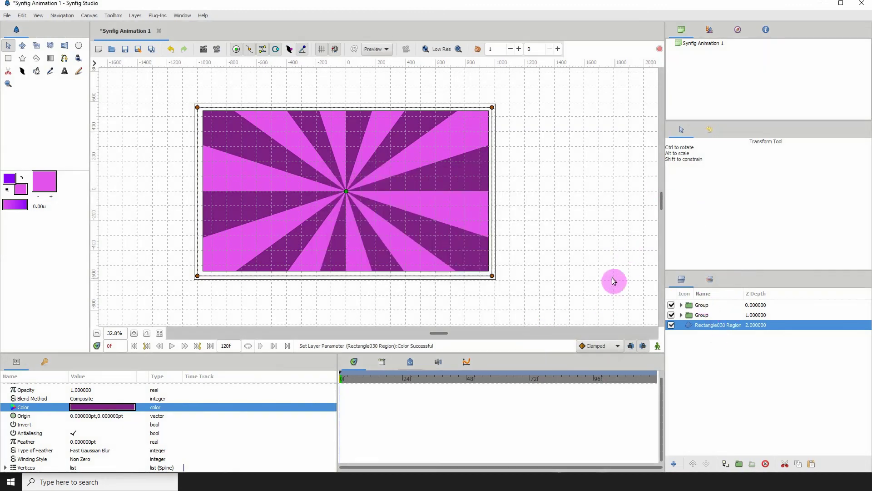
left_click(322, 49)
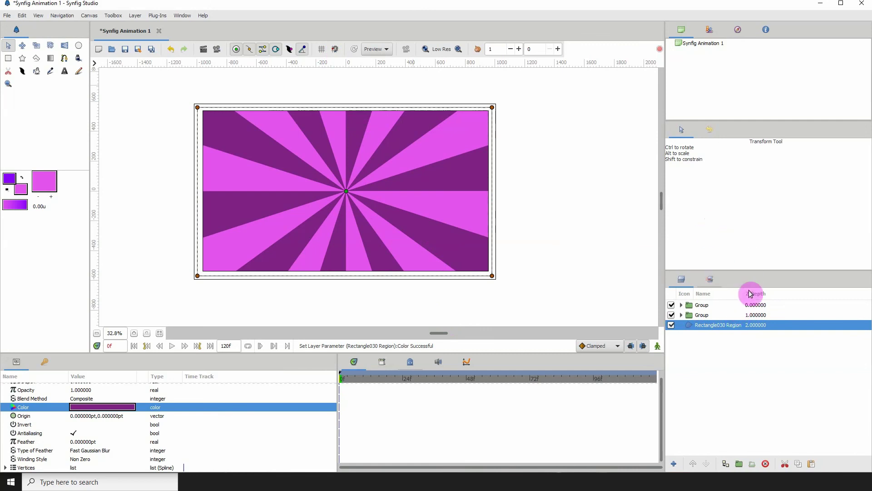
Toggle the background rectangle layer off and on to check it against the stripe groups
left_click(712, 306)
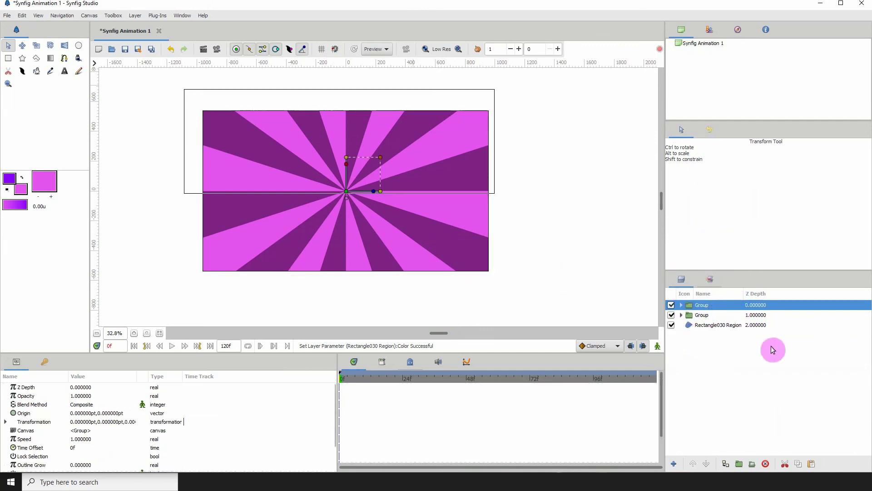
left_click(672, 325)
left_click(672, 325)
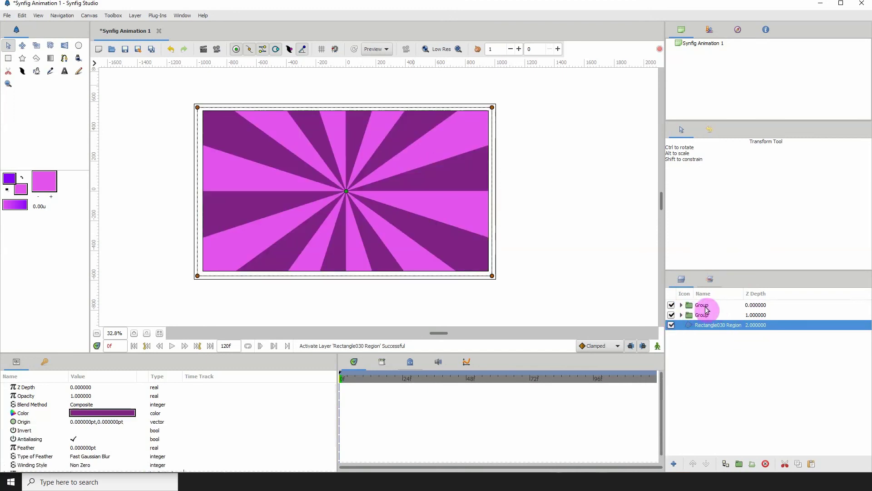
Expand both stripe groups to list their individual stripe layers
left_click(709, 306)
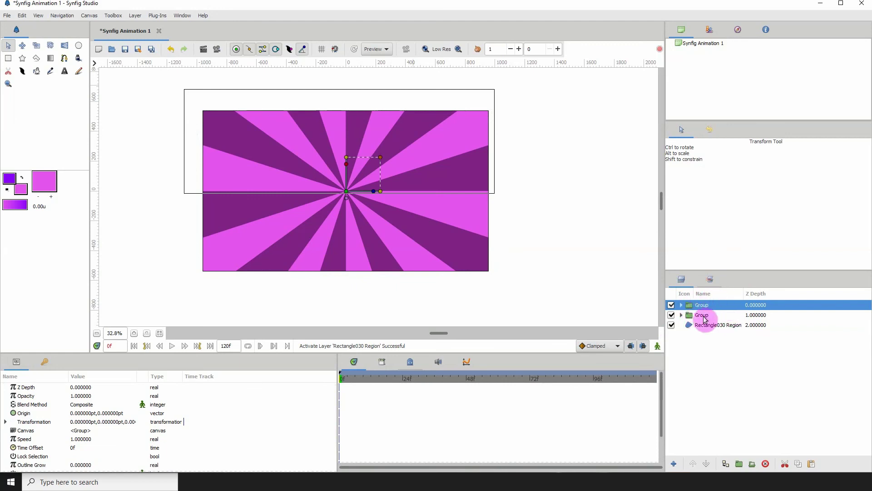
left_click(753, 465)
left_click(711, 366)
left_click(752, 465)
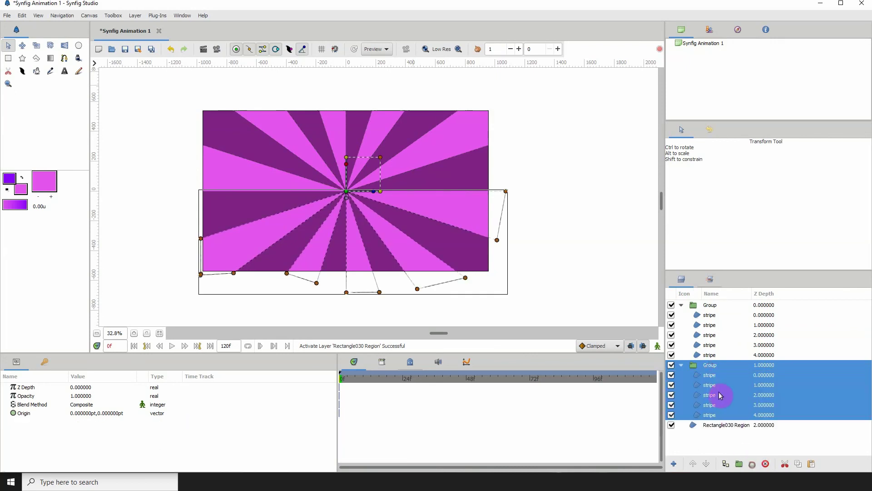
Select all ten stripe layers across both groups, set their colour to pink #DD447F and deselect them
left_click(721, 427)
left_click(710, 415)
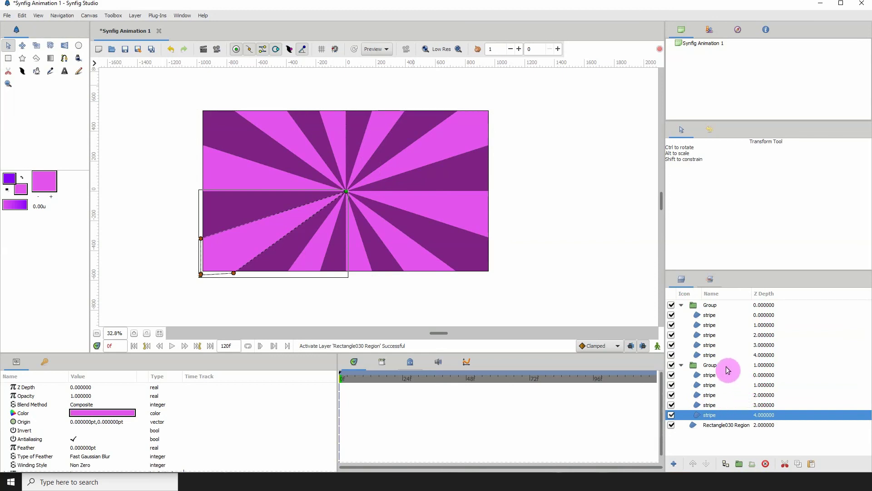
left_click(710, 375, "shift")
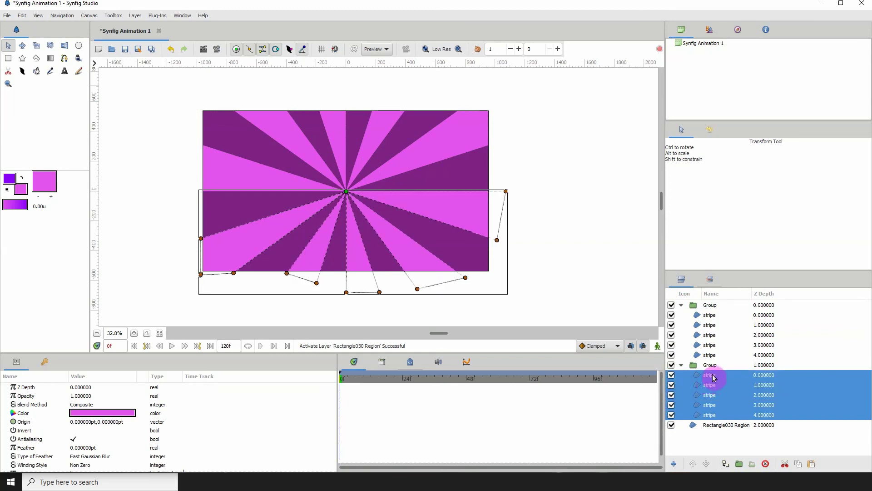
left_click(709, 355, "ctrl")
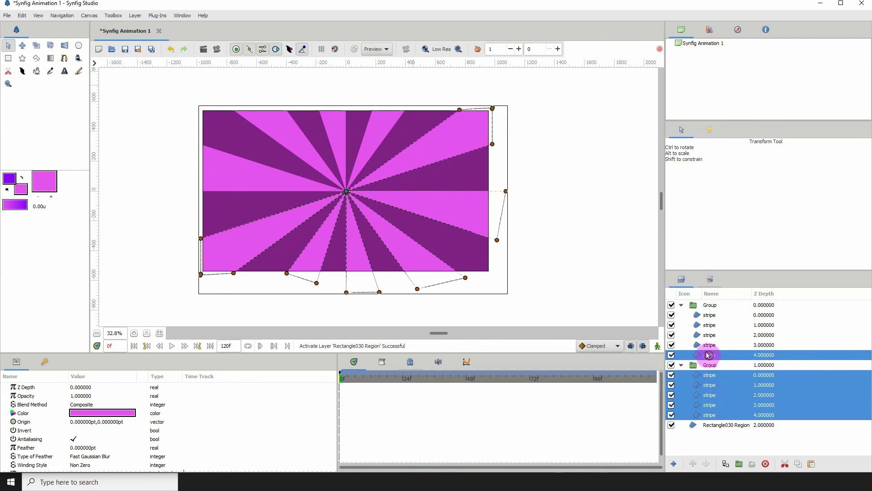
left_click(710, 345, "ctrl")
left_click(710, 335, "ctrl")
left_click(710, 325, "ctrl")
left_click(710, 316, "ctrl")
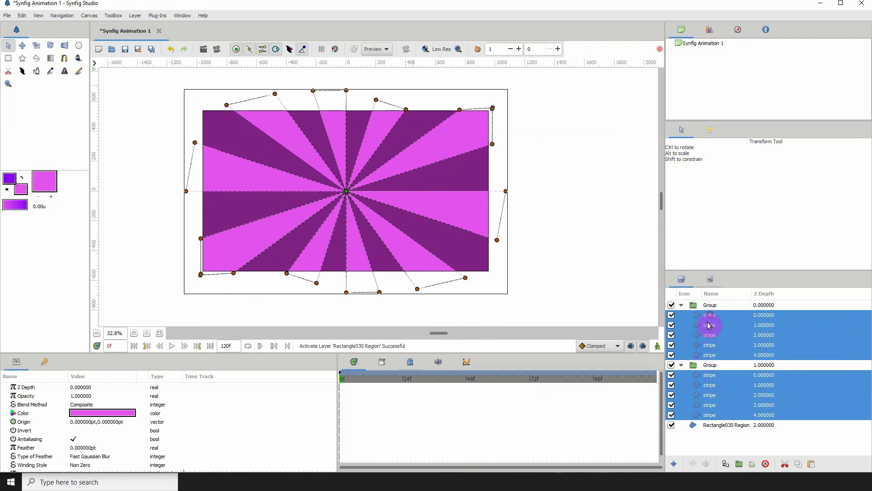
double_click(88, 413)
left_click_drag(415, 181, 579, 194)
left_click_drag(542, 273, 549, 243)
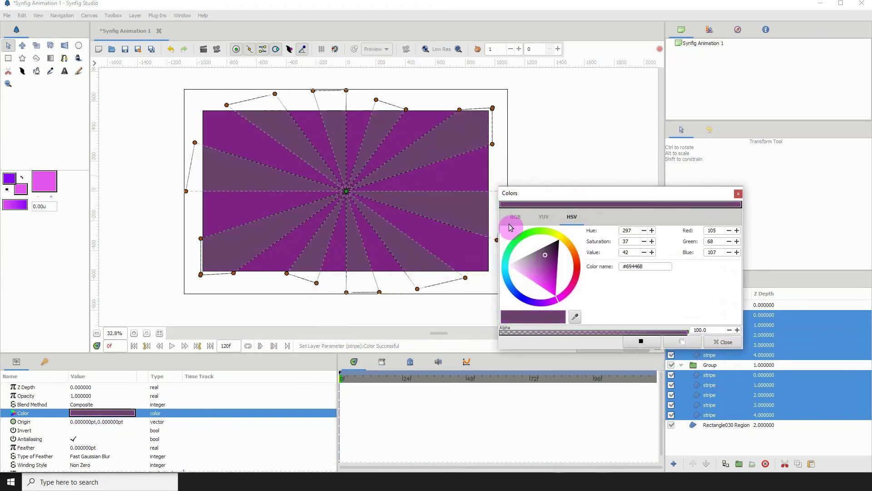
left_click(575, 255)
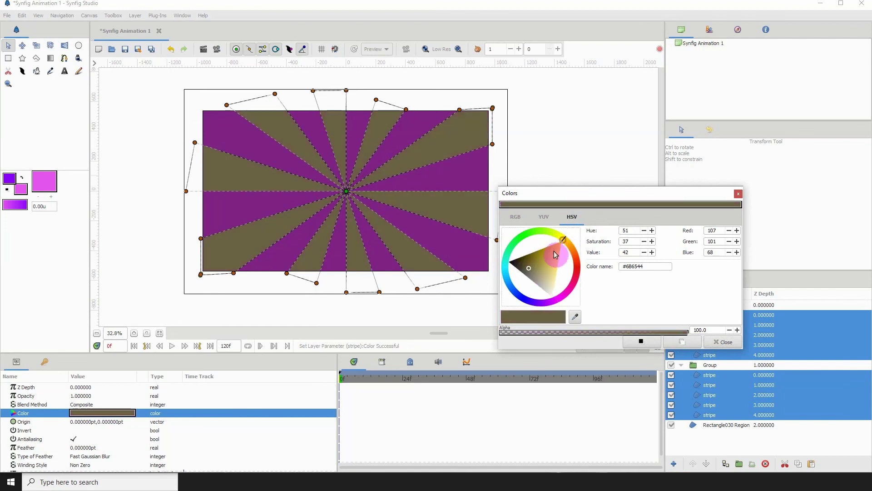
left_click(571, 288)
left_click(552, 277)
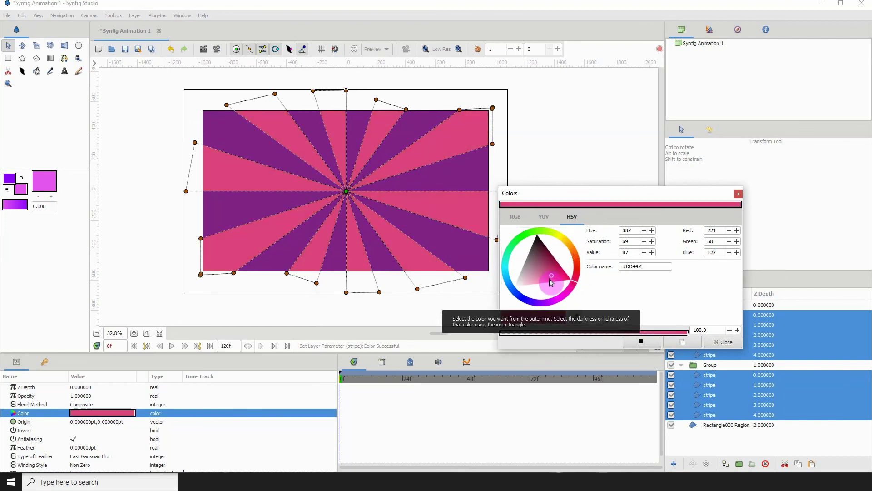
left_click(722, 342)
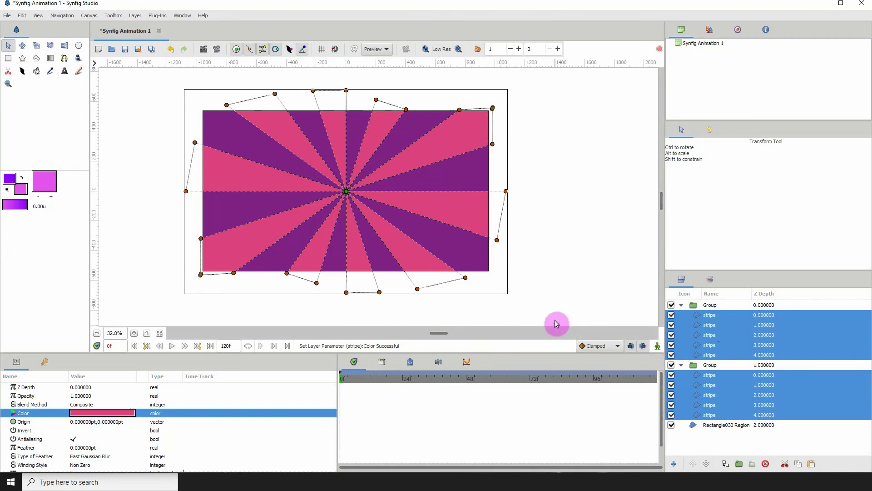
left_click(566, 300)
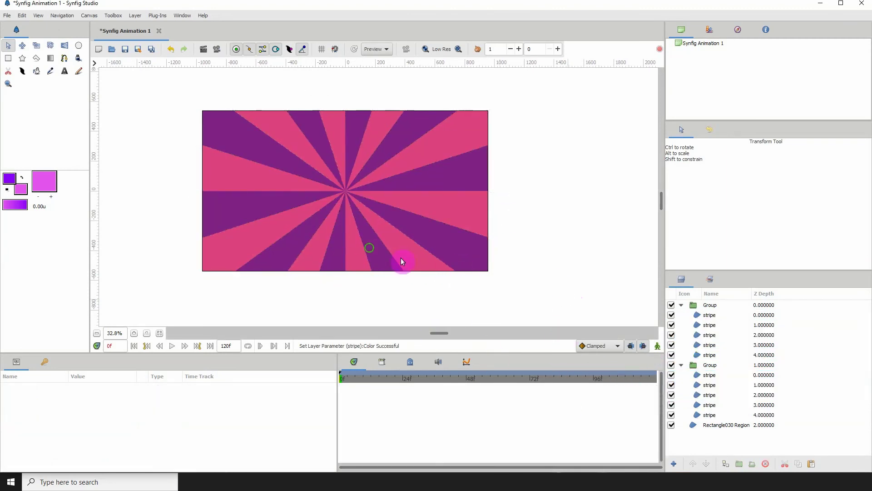
mouse_move(401, 258)
left_mouse_down()
mouse_move(405, 246)
mouse_move(398, 258)
left_mouse_up()
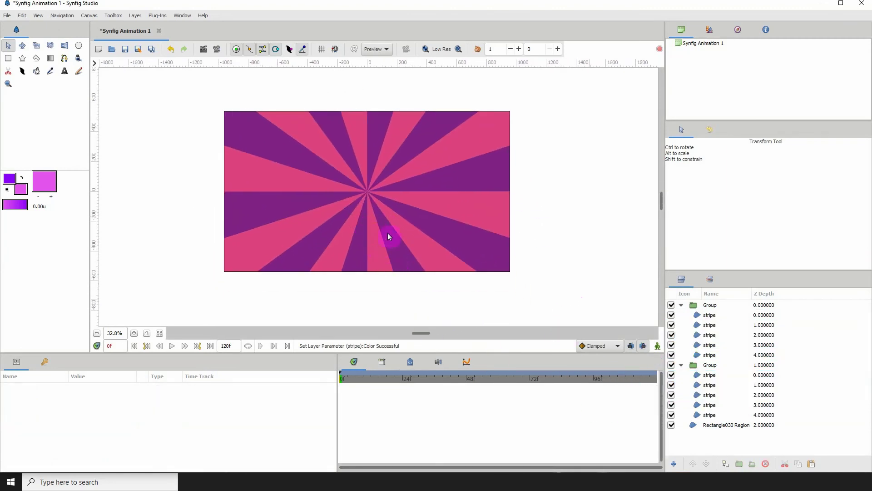
left_click_drag(385, 196, 373, 218)
left_click_drag(359, 252, 369, 227)
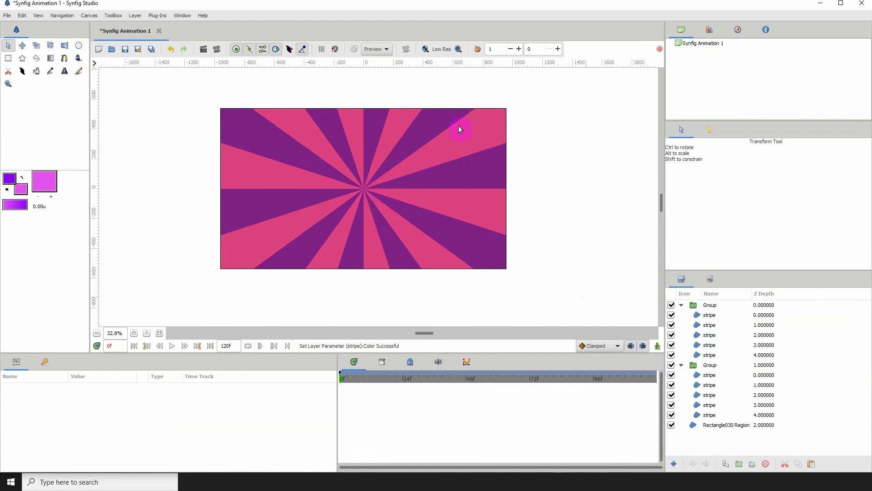